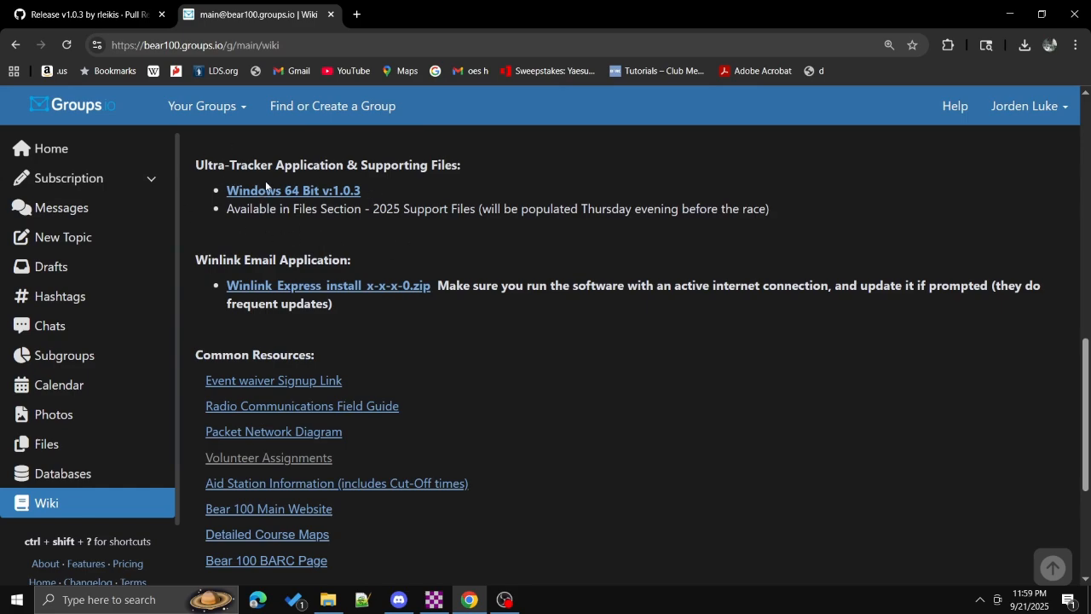
# - Download the Windows 64 Bit v:1.0.3 Ultra-Tracker installer from the wiki page into the Downloads folder
pyautogui.scroll(1, 276, 202)
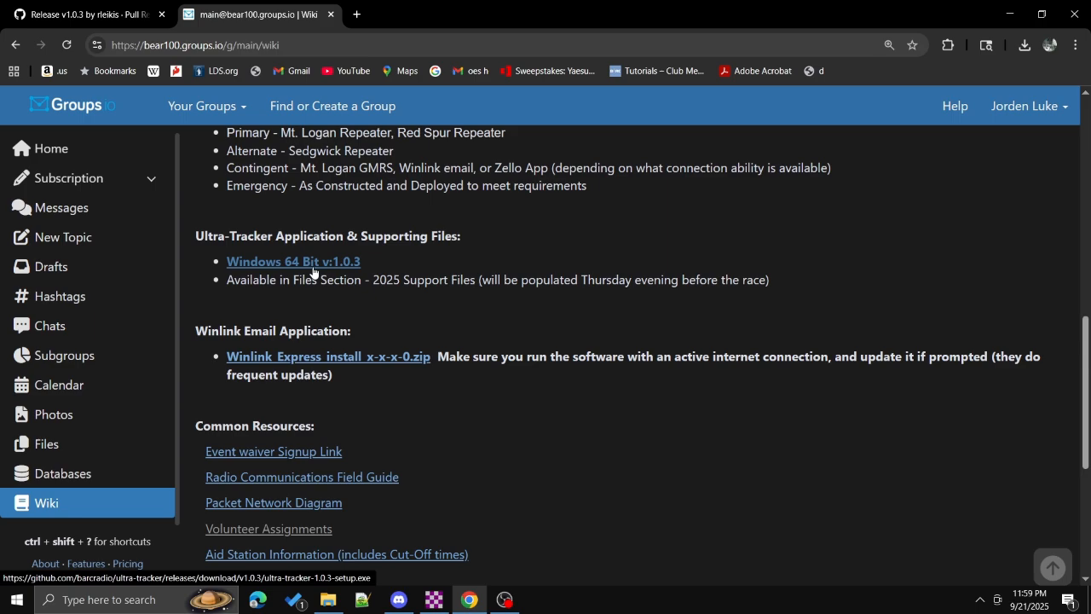
pyautogui.click(312, 271)
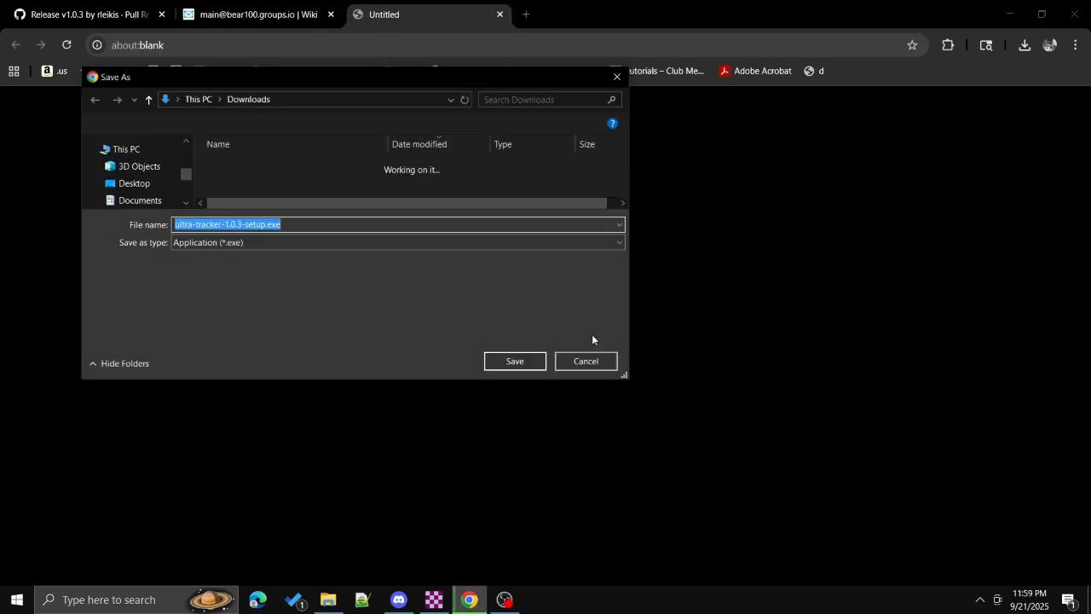
pyautogui.click(522, 367)
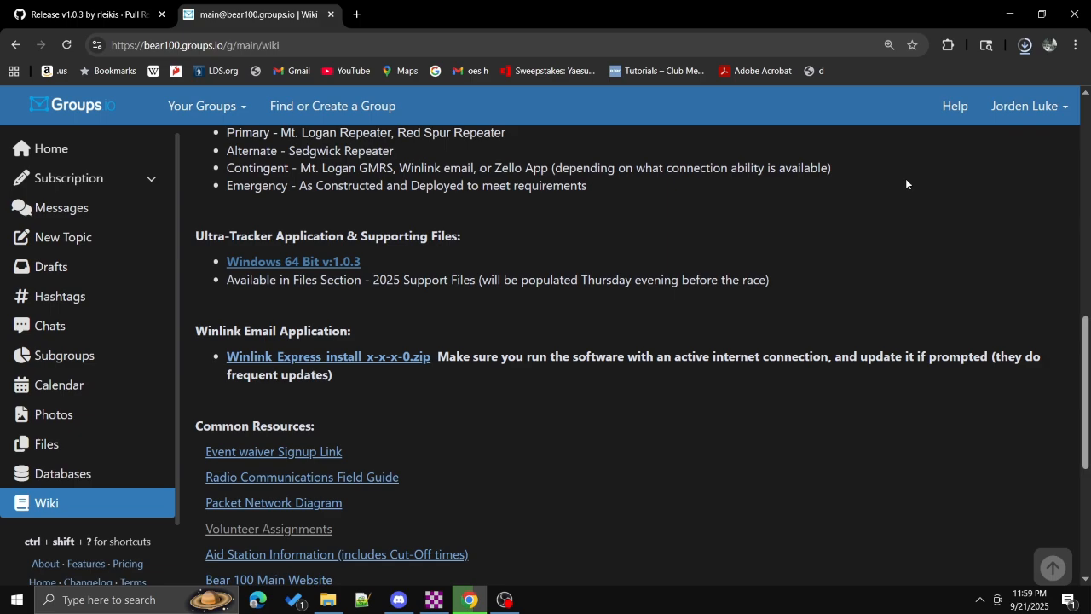
# - Launch the downloaded ultra-tracker-1.0.3-setup.exe and allow it to run despite the SmartScreen protection
pyautogui.click(1025, 45)
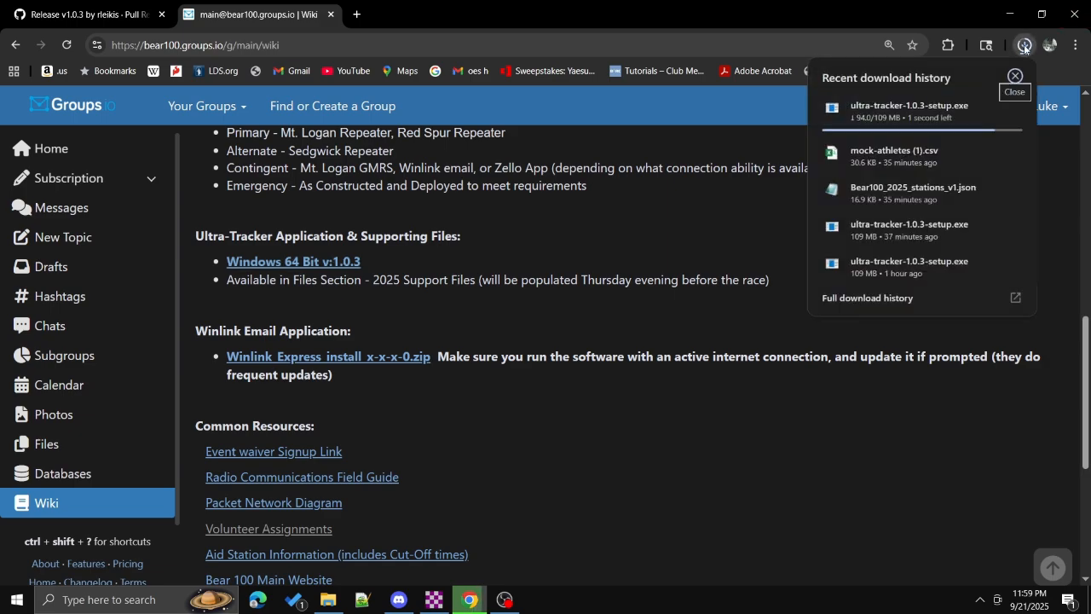
pyautogui.click(895, 116)
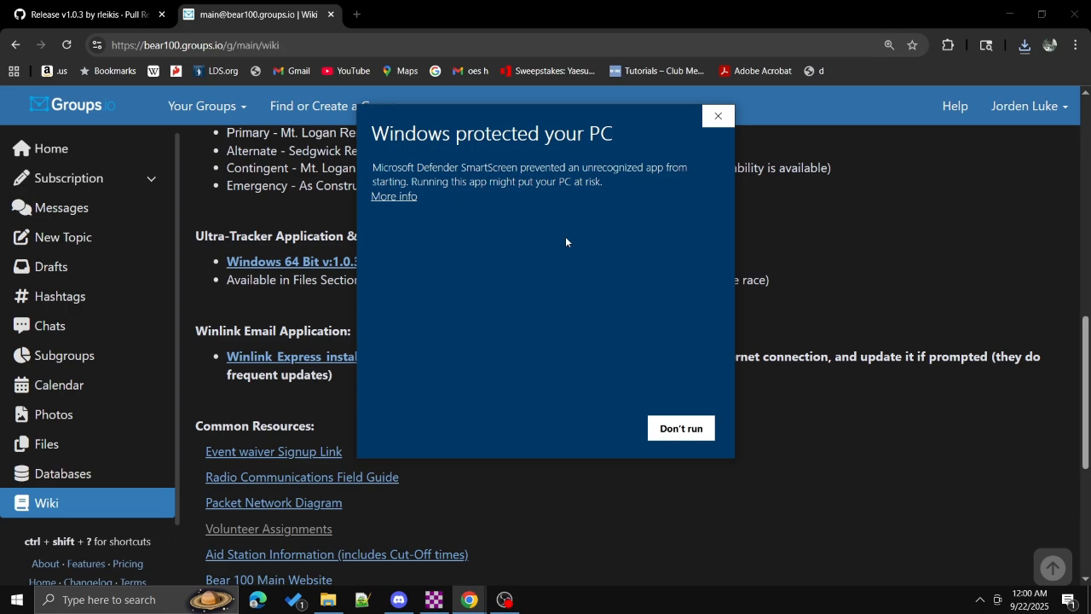
pyautogui.click(397, 197)
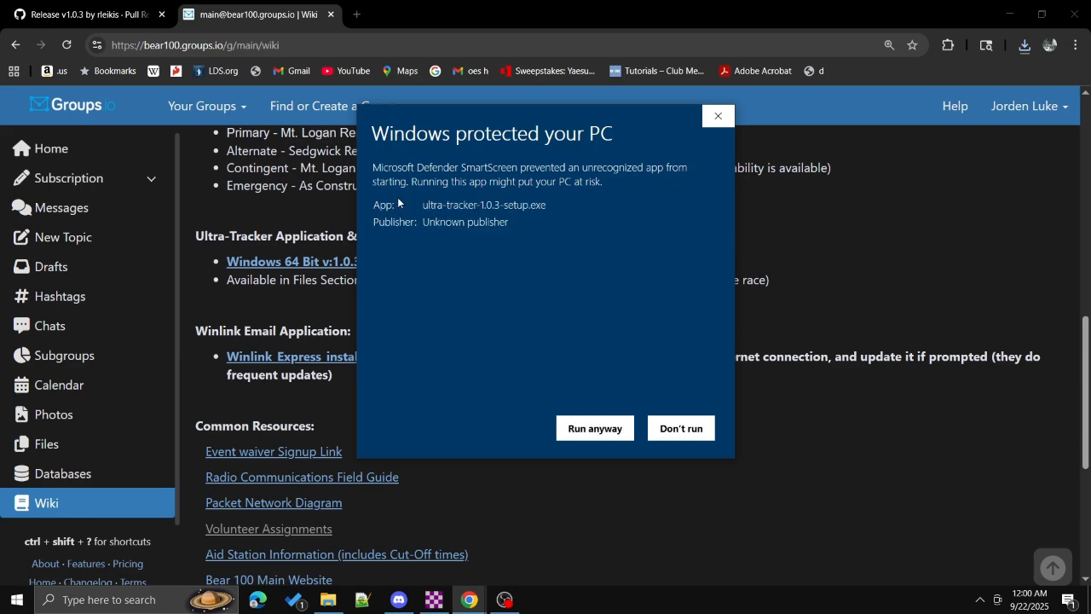
pyautogui.click(602, 433)
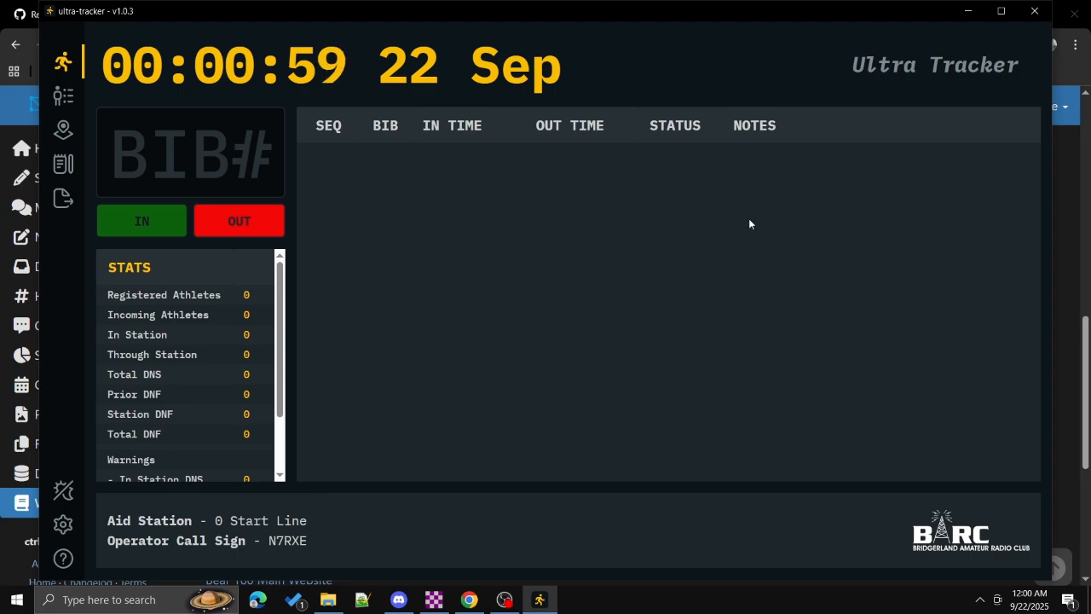
# - Return to the Bear100 group in the browser and download Bear100_2025_stations_v1.json from the 2025 Support Files folder
pyautogui.click(970, 11)
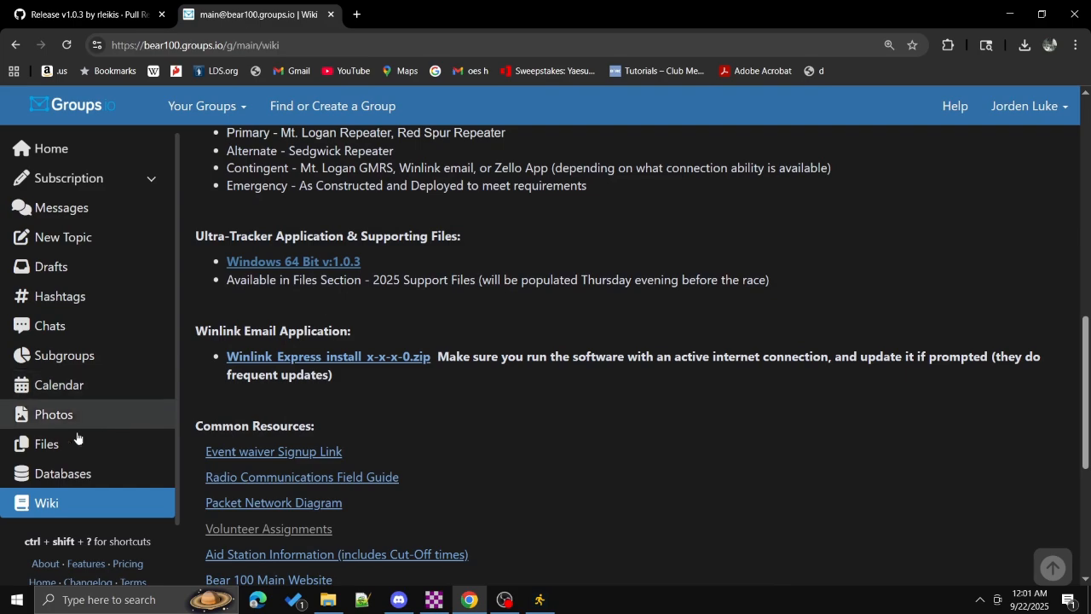
pyautogui.click(66, 457)
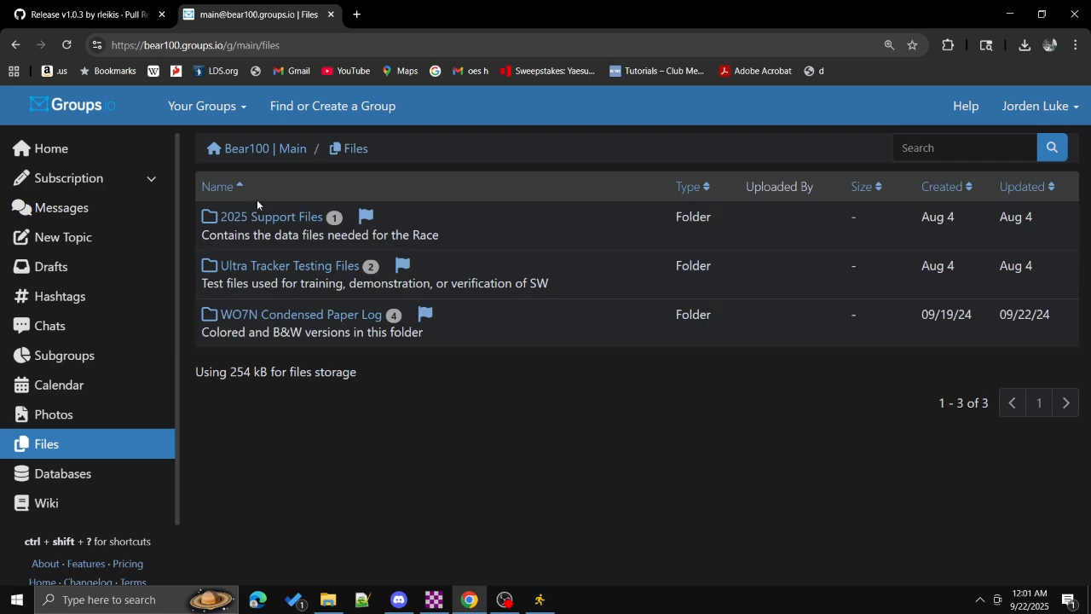
pyautogui.click(253, 220)
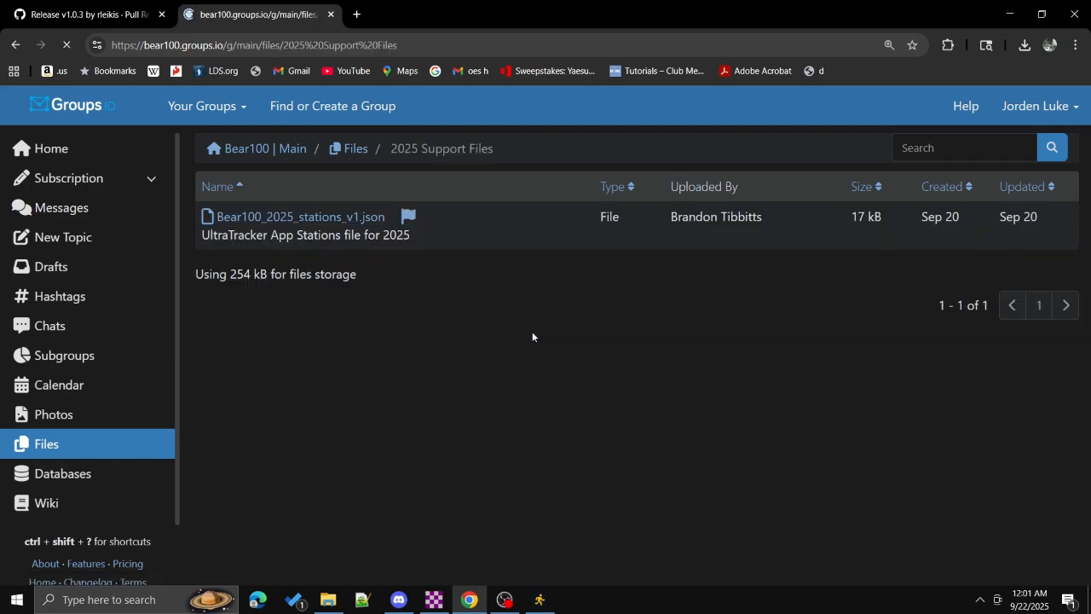
pyautogui.click(319, 220)
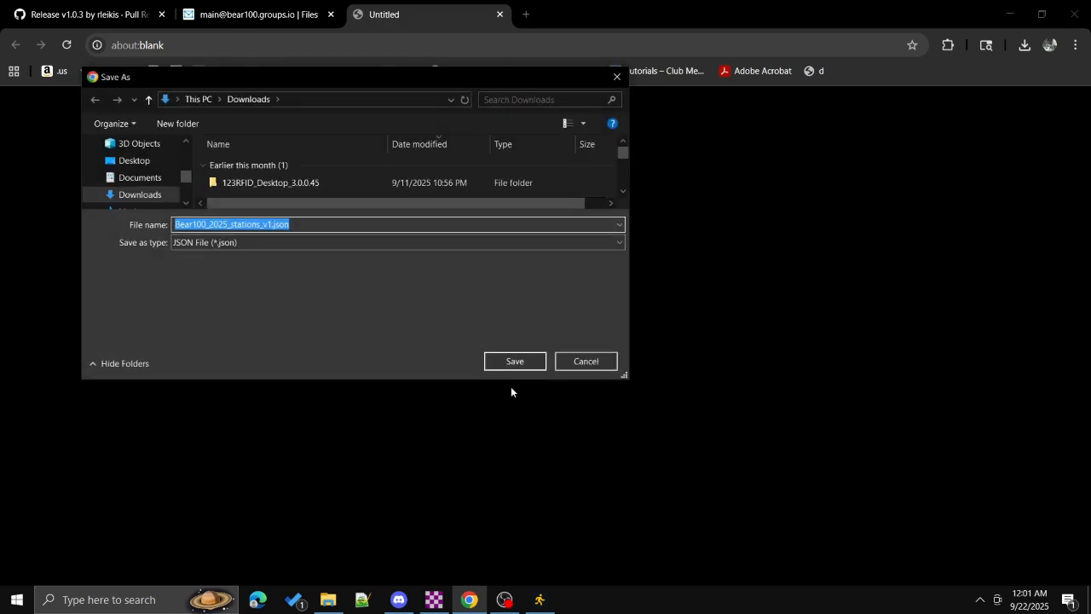
pyautogui.click(515, 362)
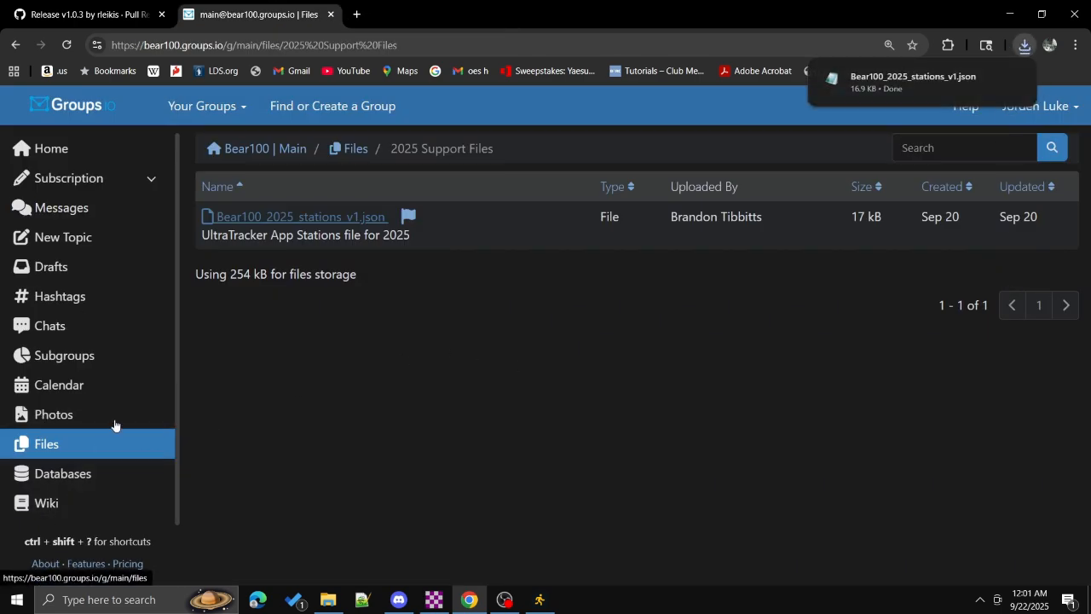
# - Download mock-athletes.csv from the Ultra Tracker Testing Files folder as mock-athletes (1).csv, and return to the group's main file list
pyautogui.click(49, 446)
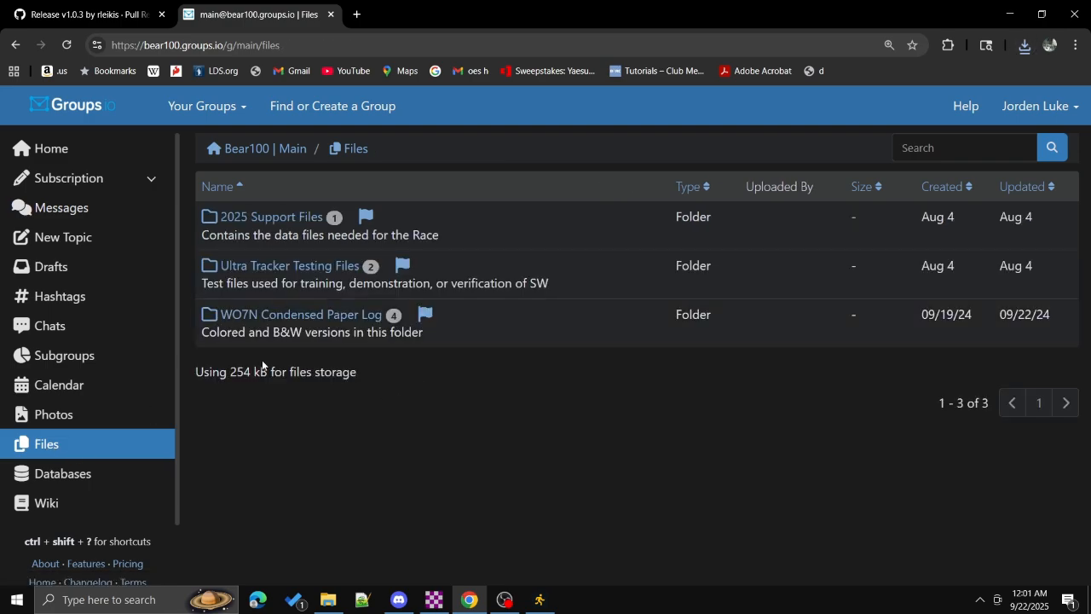
pyautogui.click(263, 267)
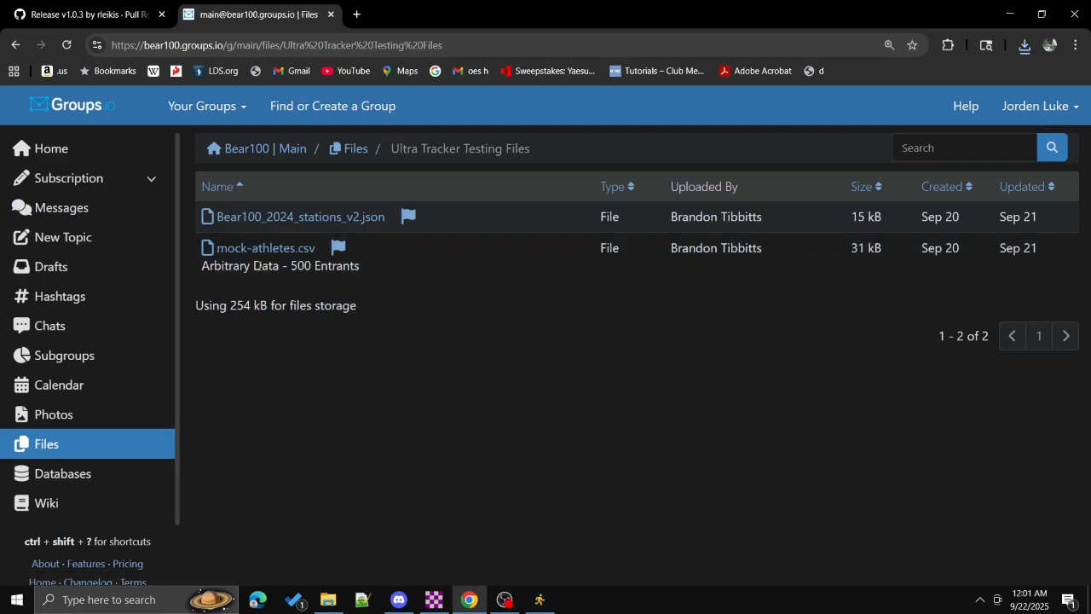
pyautogui.click(282, 249)
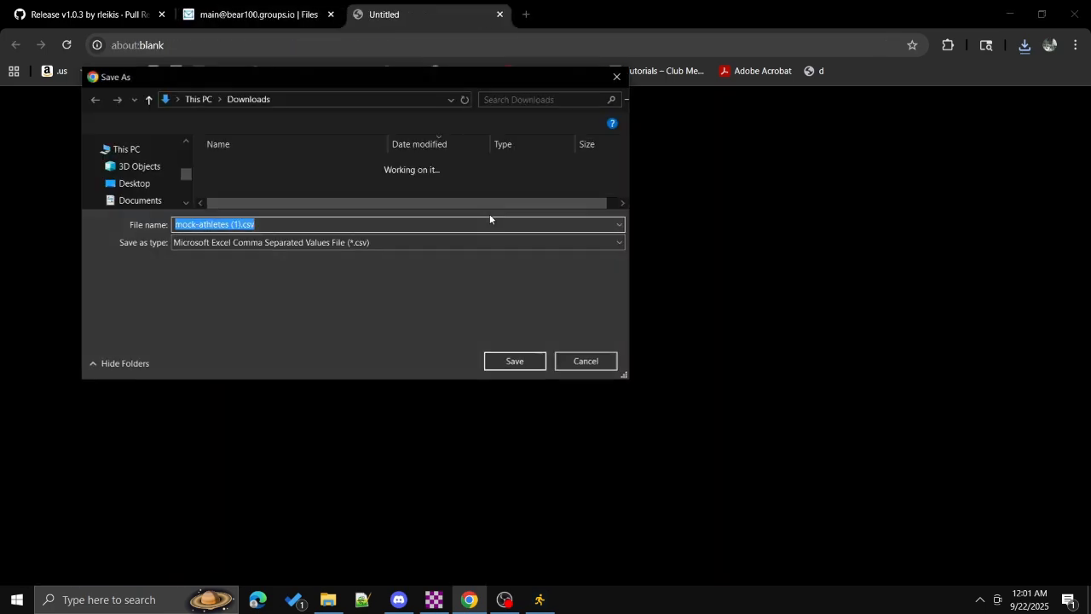
pyautogui.click(505, 358)
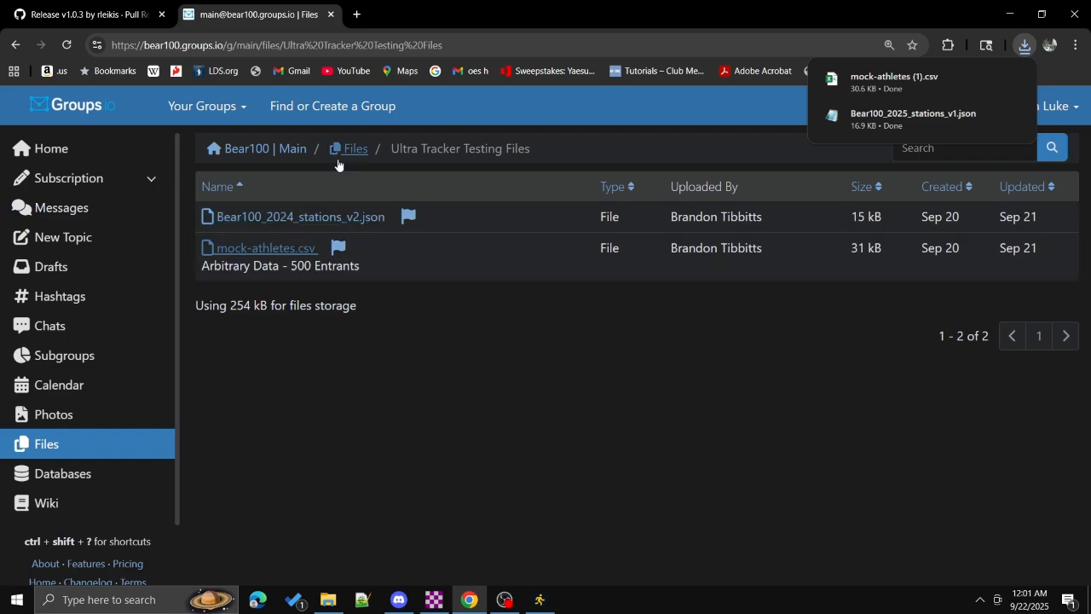
pyautogui.click(54, 448)
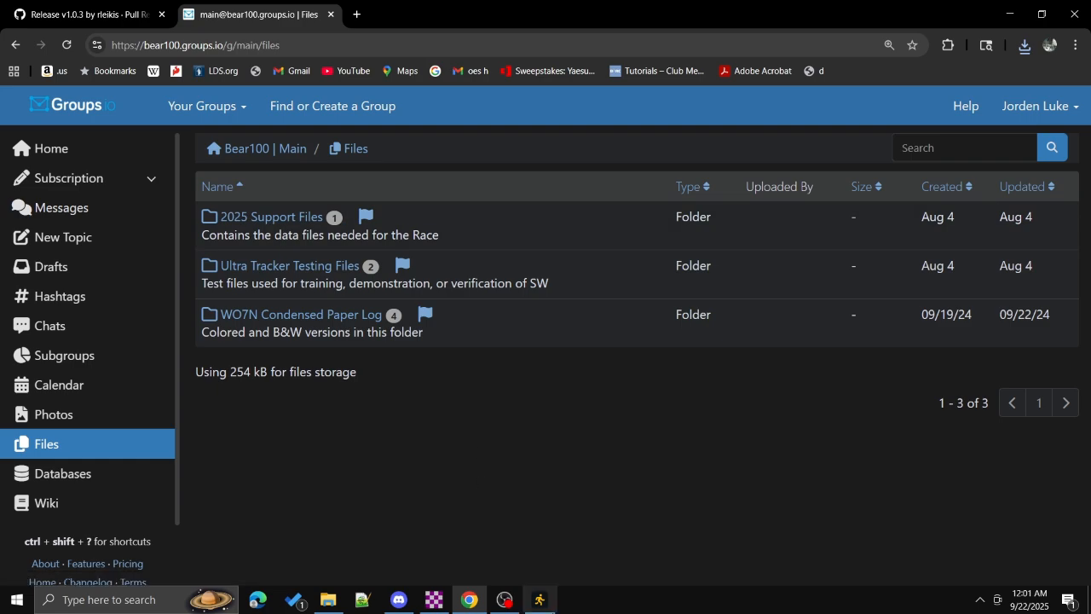
# - Switch to Ultra Tracker and load Bear100_2025_stations_v1.json from Downloads as the stations file
pyautogui.click(544, 603)
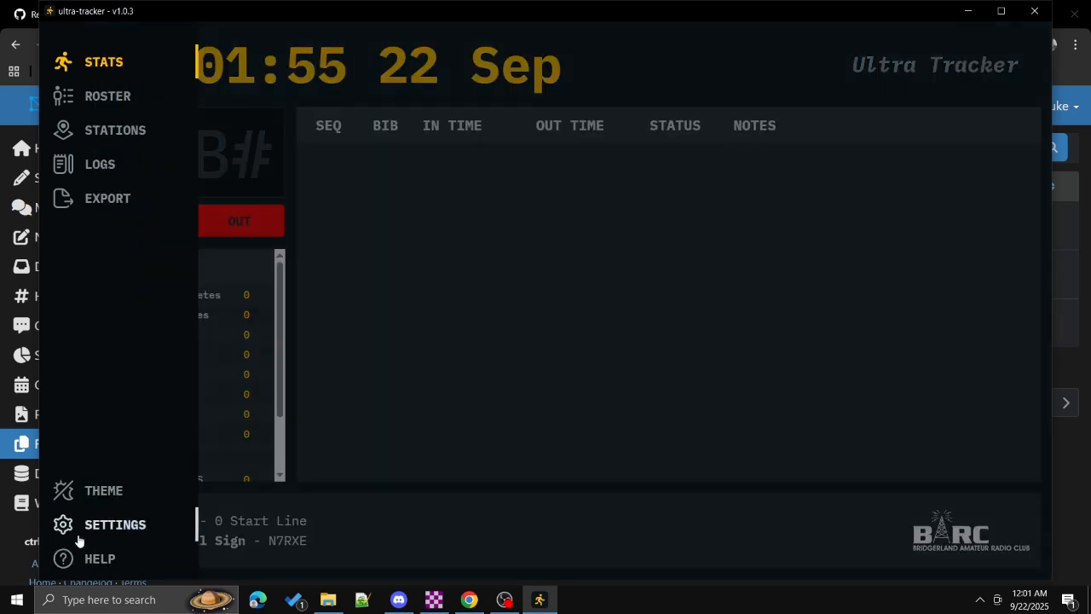
pyautogui.click(79, 525)
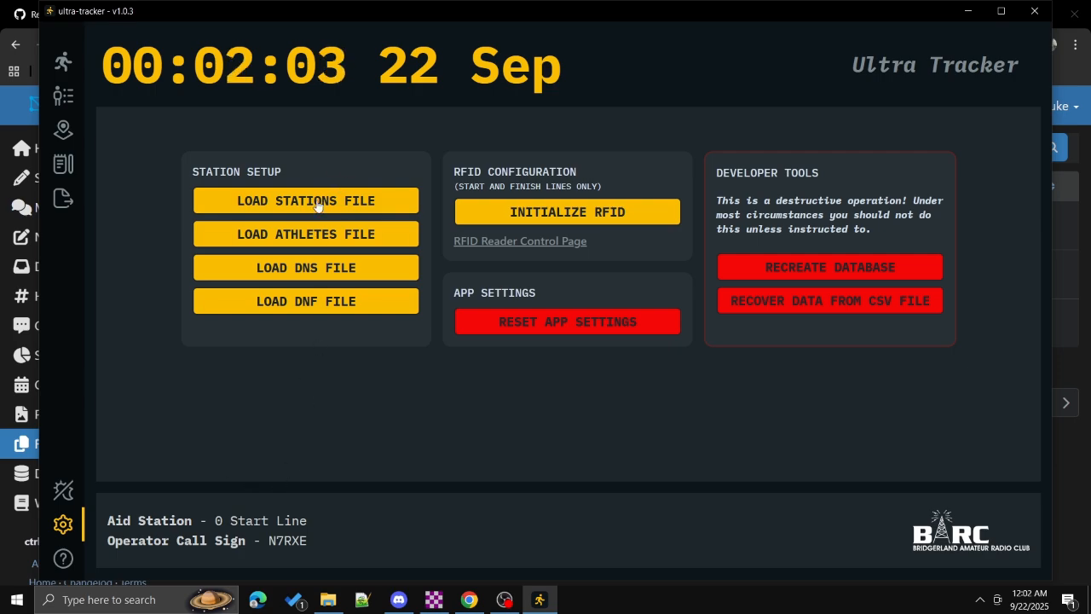
pyautogui.click(266, 203)
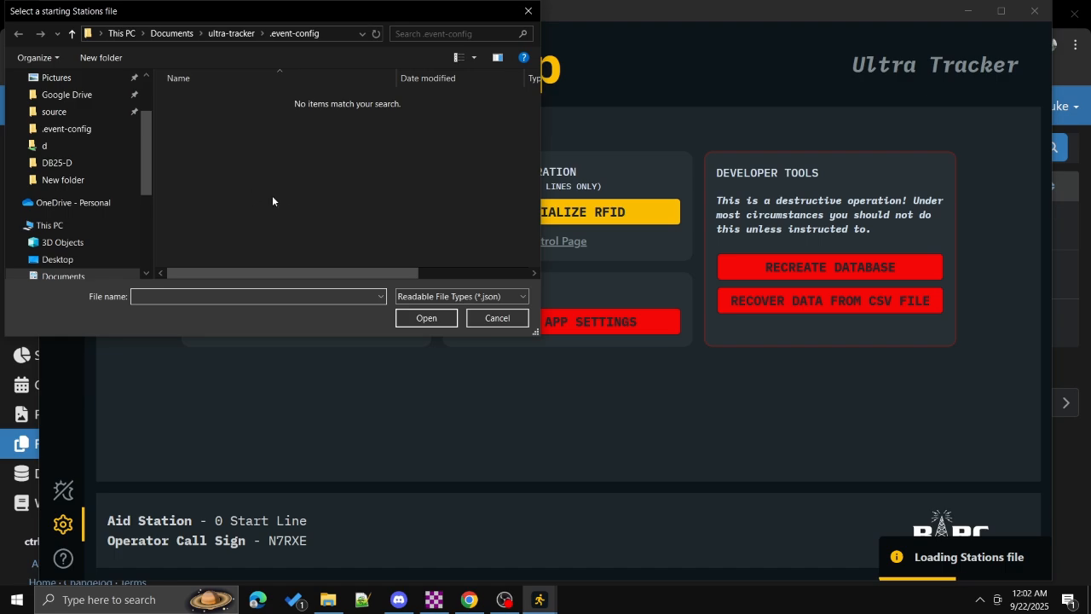
pyautogui.scroll(1, 47, 200)
pyautogui.scroll(1, 47, 200)
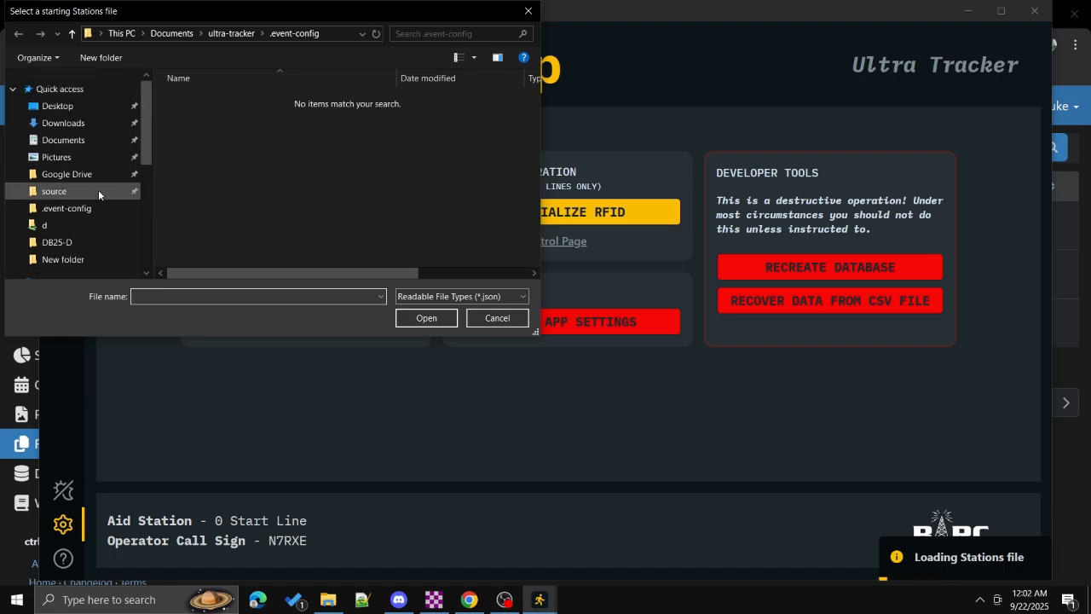
pyautogui.click(63, 122)
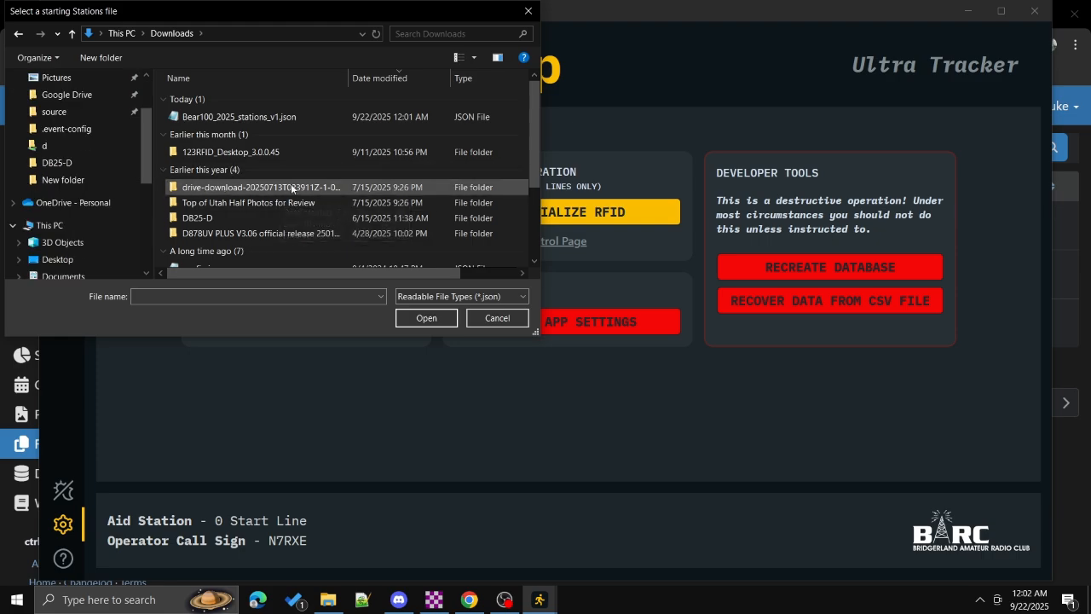
pyautogui.click(277, 119)
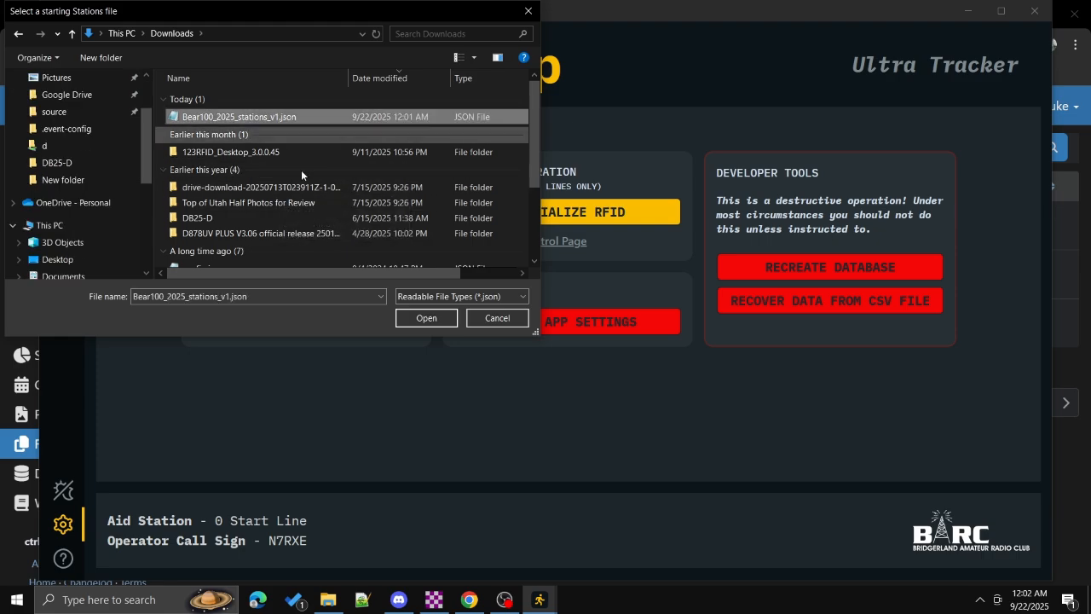
pyautogui.click(417, 322)
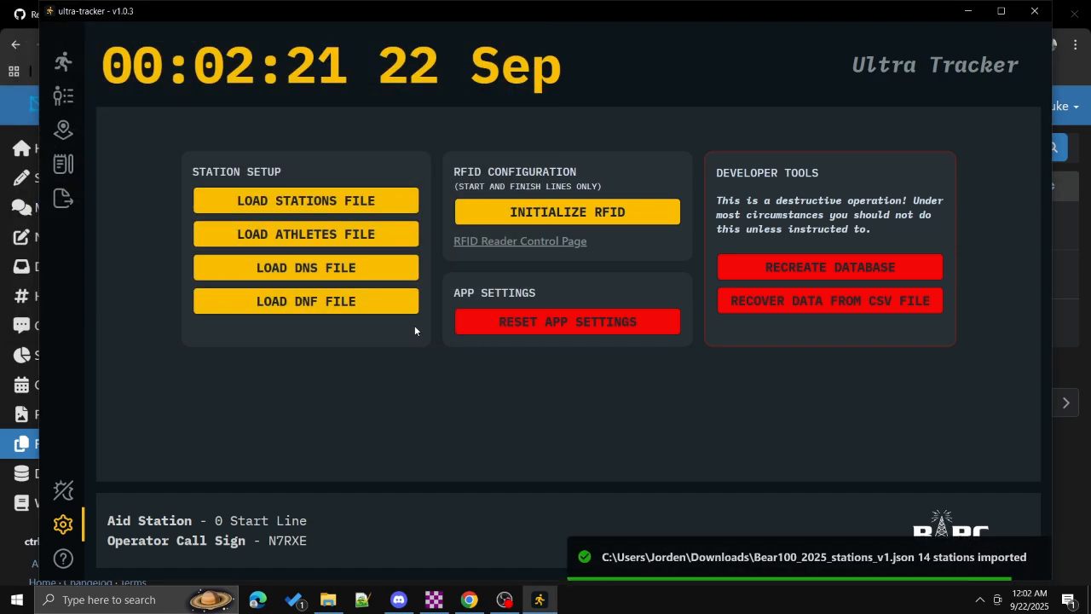
# - Load mock-athletes (1).csv from Downloads as the athletes file
pyautogui.click(281, 237)
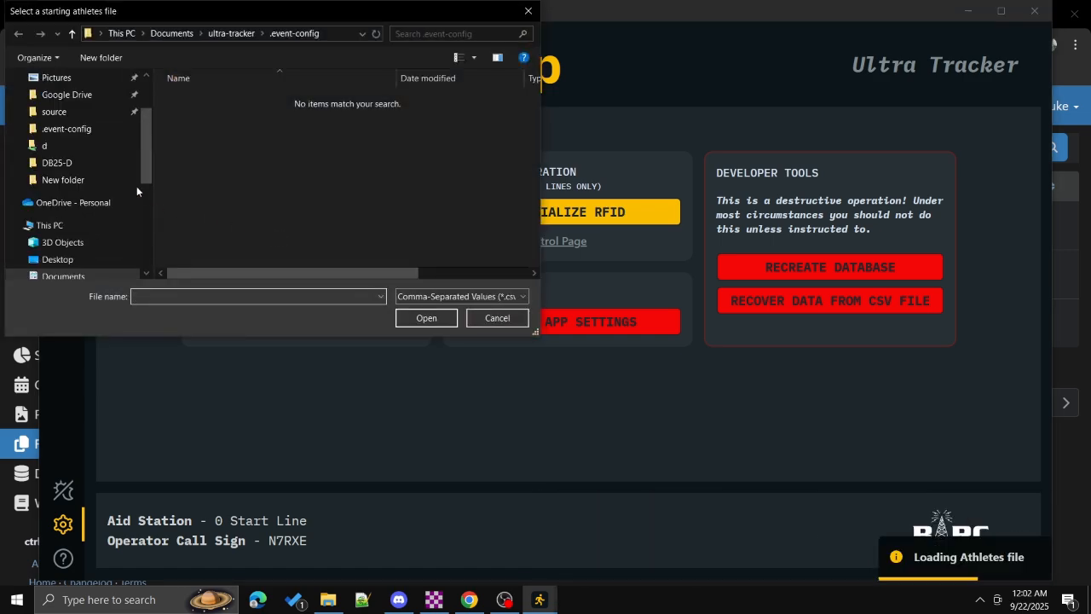
pyautogui.scroll(3, 78, 156)
pyautogui.click(73, 127)
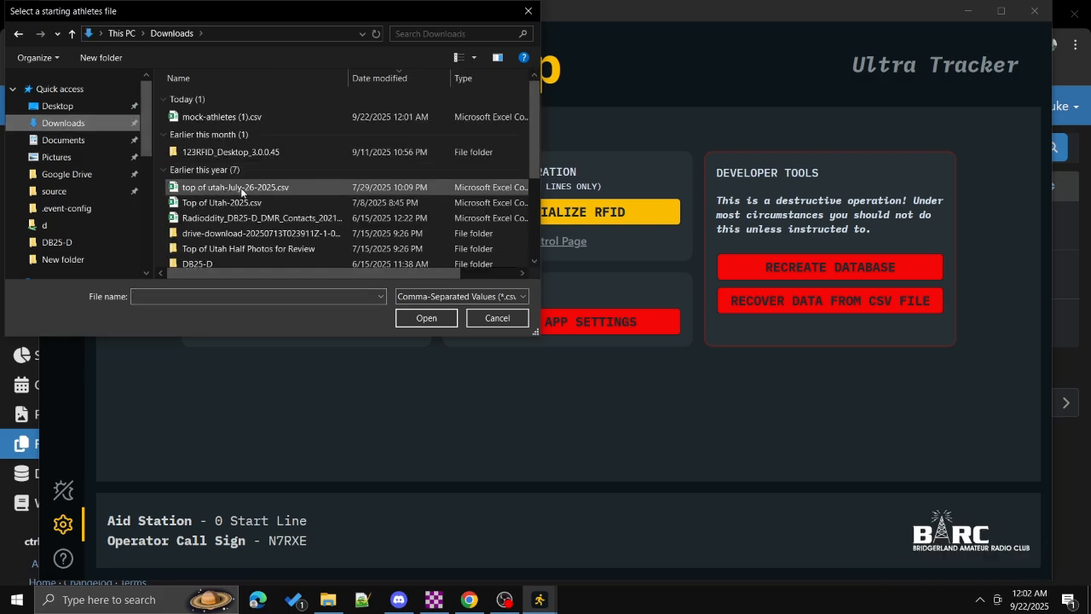
pyautogui.click(255, 120)
pyautogui.click(422, 318)
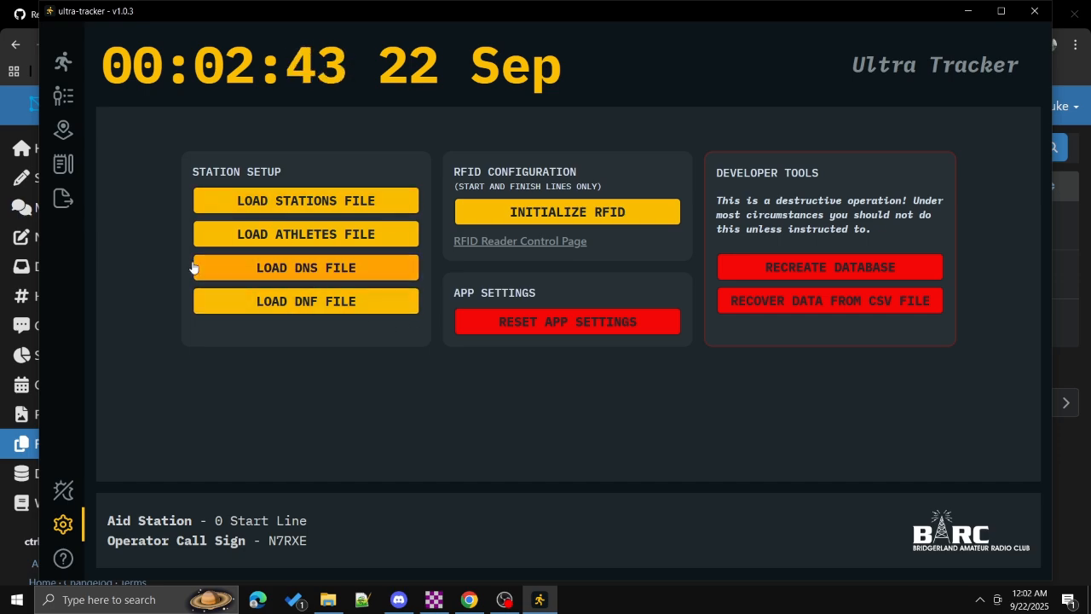
# - Apply 2 Leatham Hollow as the aid station with its first listed operator call sign, and return to the stats view
pyautogui.moveTo(46, 84)
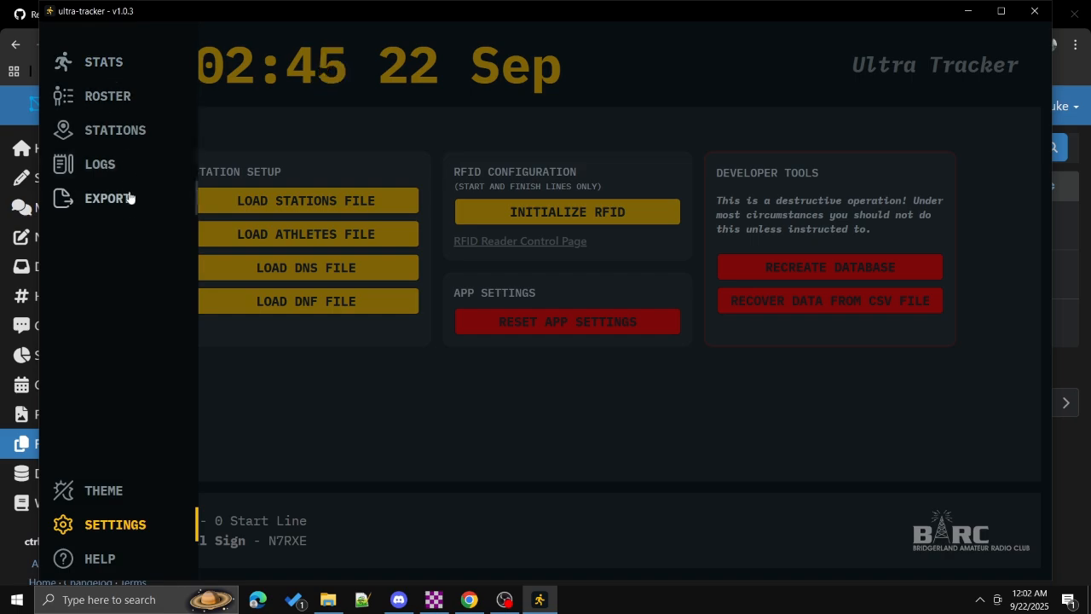
pyautogui.click(128, 132)
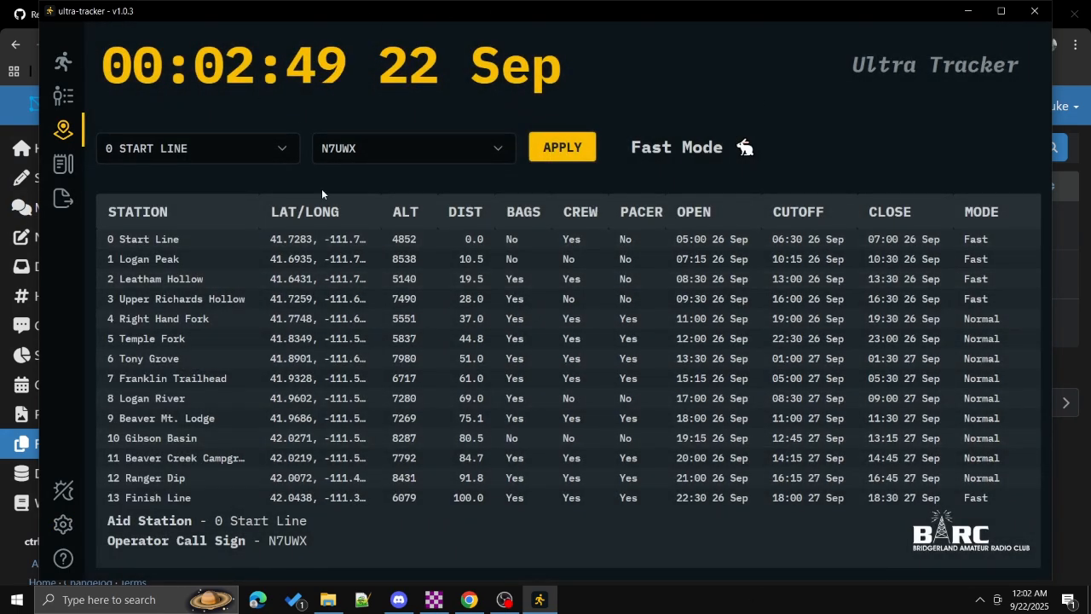
pyautogui.click(284, 151)
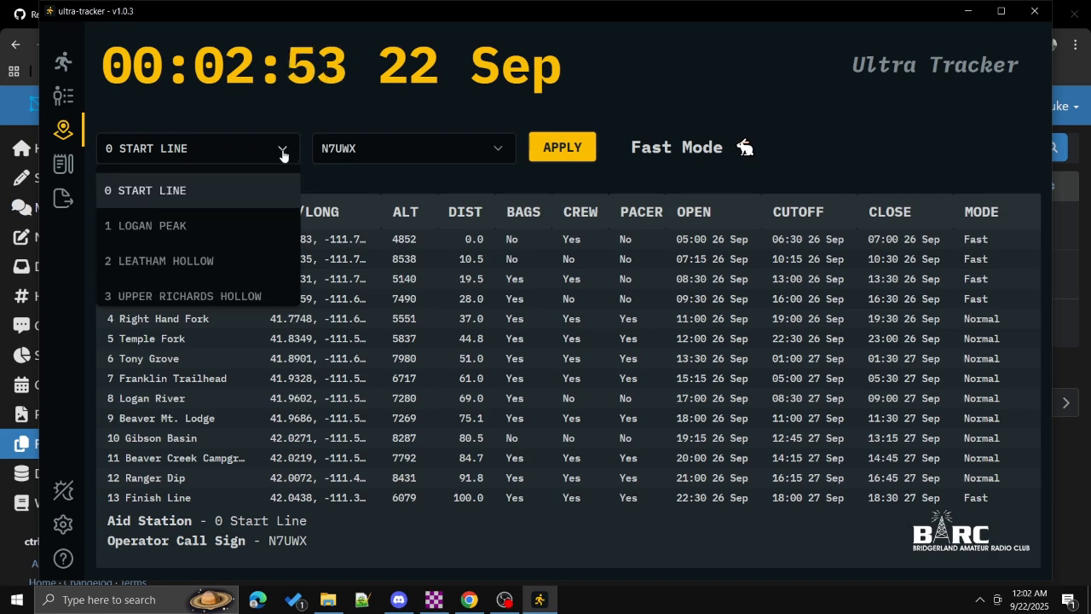
pyautogui.click(196, 266)
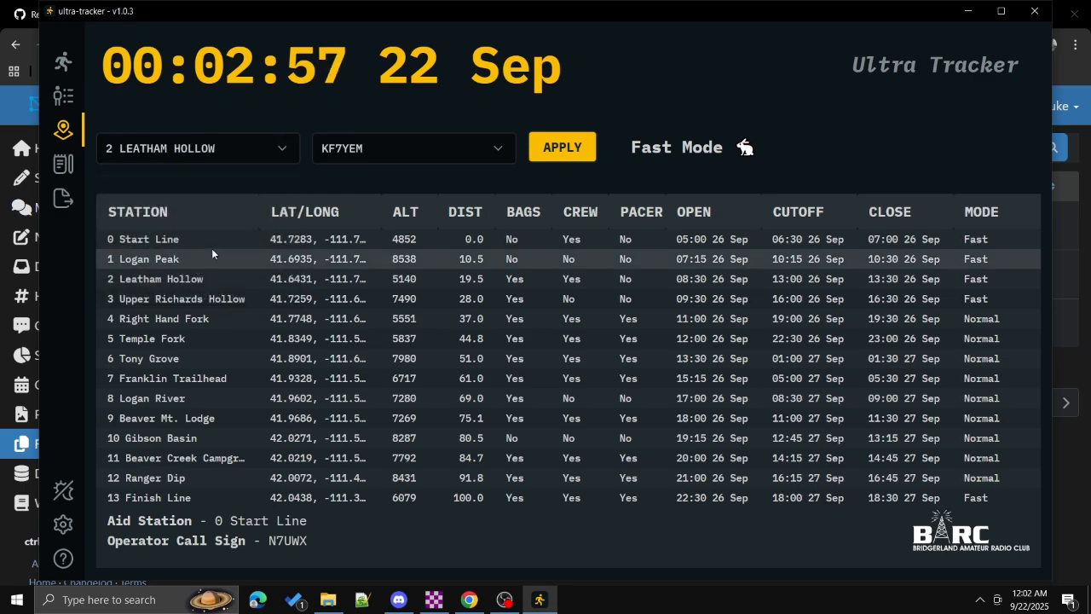
pyautogui.click(502, 149)
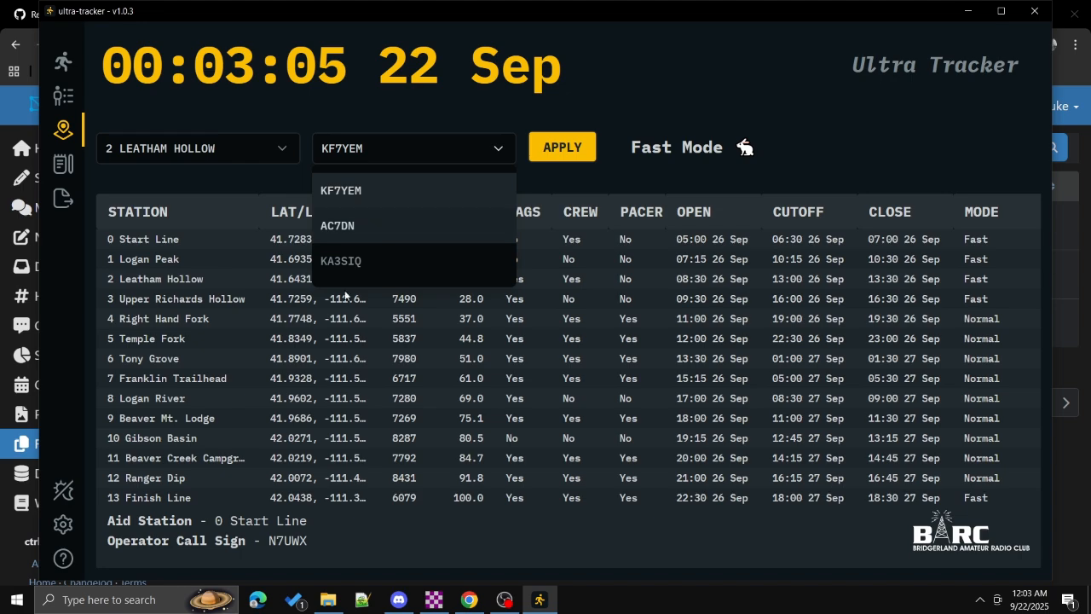
pyautogui.click(364, 193)
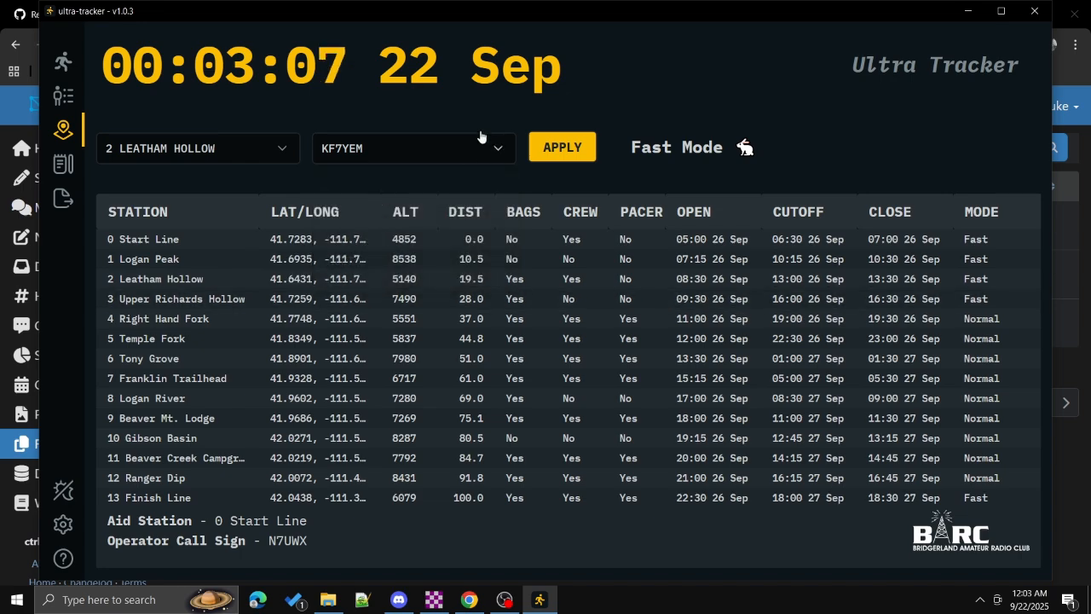
pyautogui.click(551, 137)
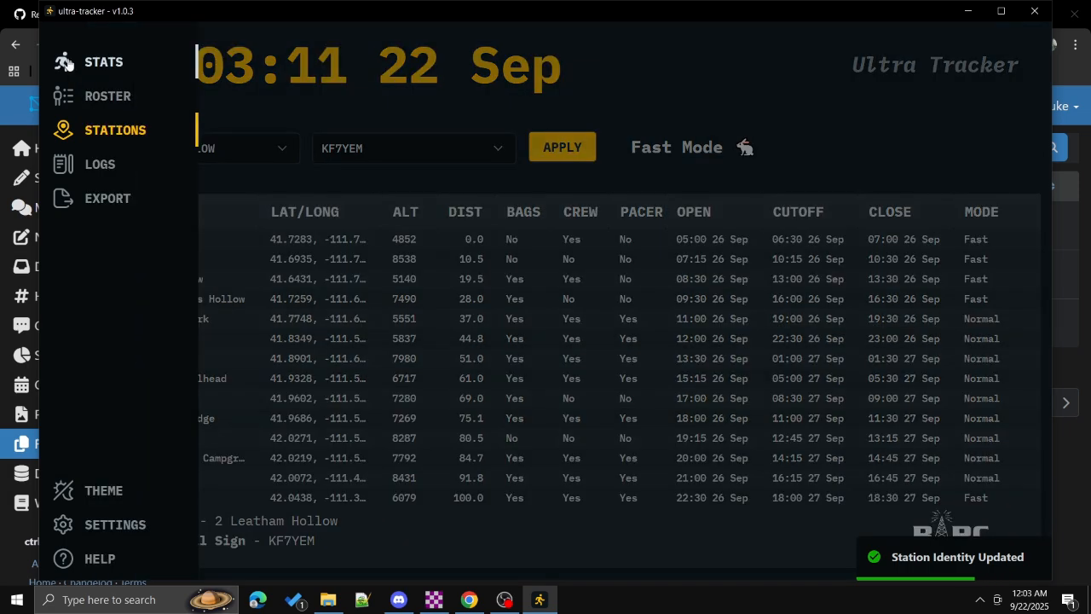
pyautogui.click(67, 63)
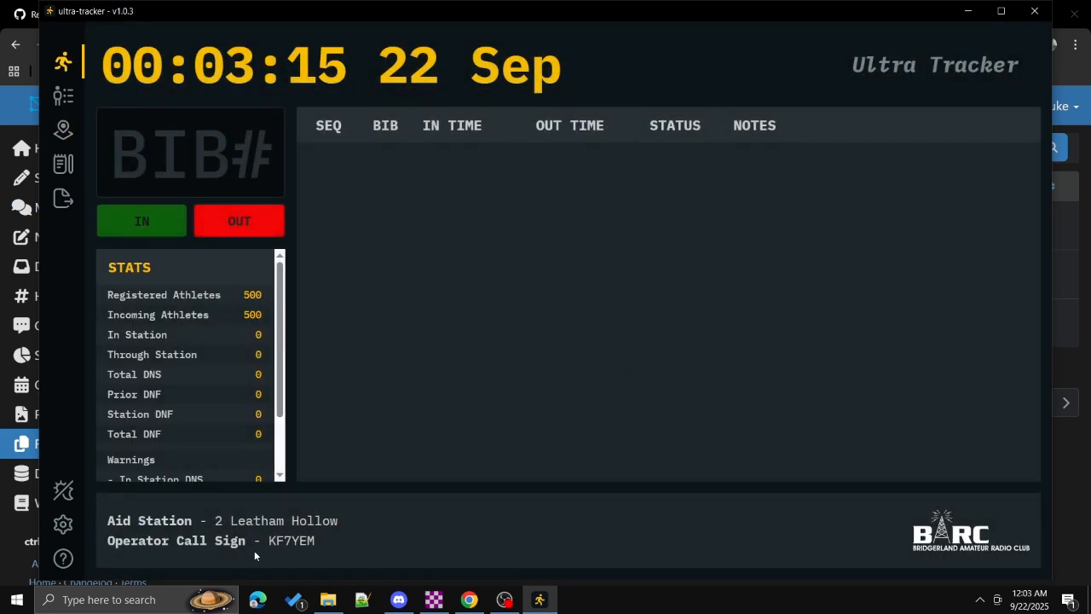
# - Switch to Winlink Express and save the DNS List message's attachment, bear_100_2024_dns_results.csv, to the Downloads folder
pyautogui.moveTo(48, 83)
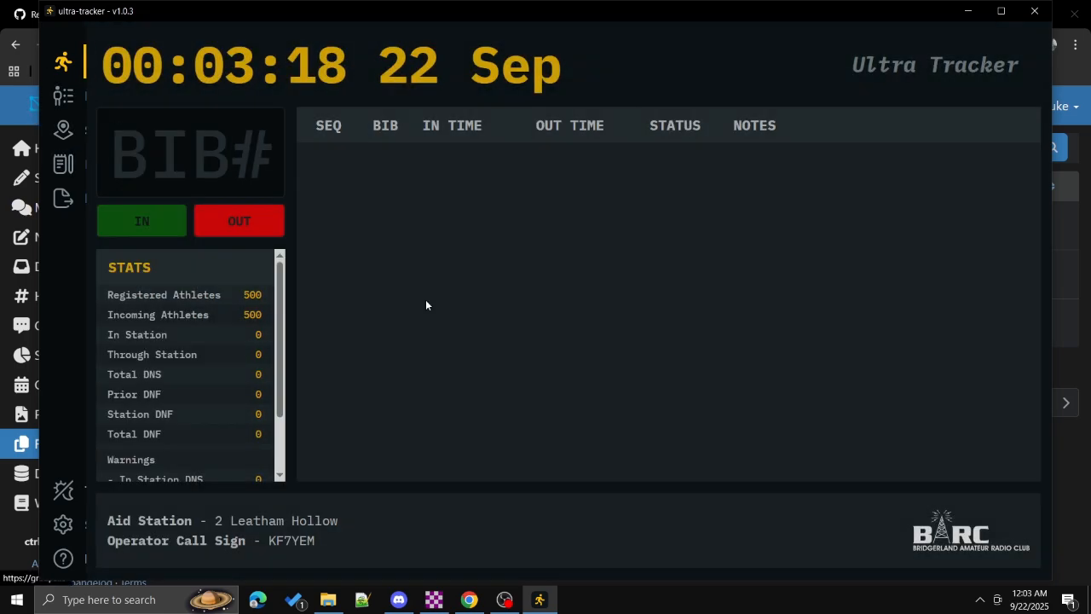
pyautogui.moveTo(440, 607)
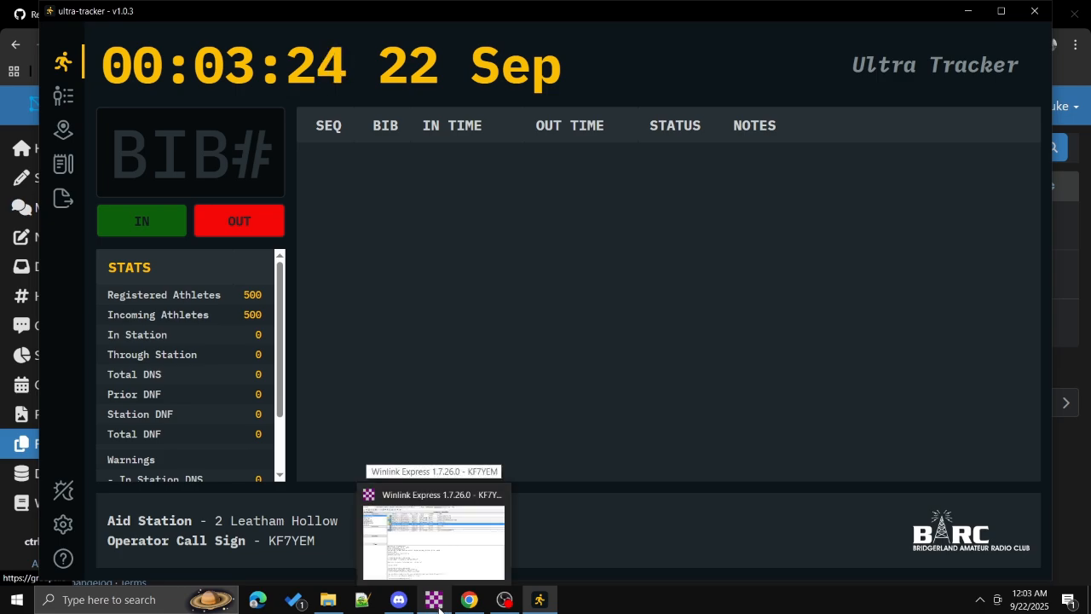
pyautogui.click(433, 603)
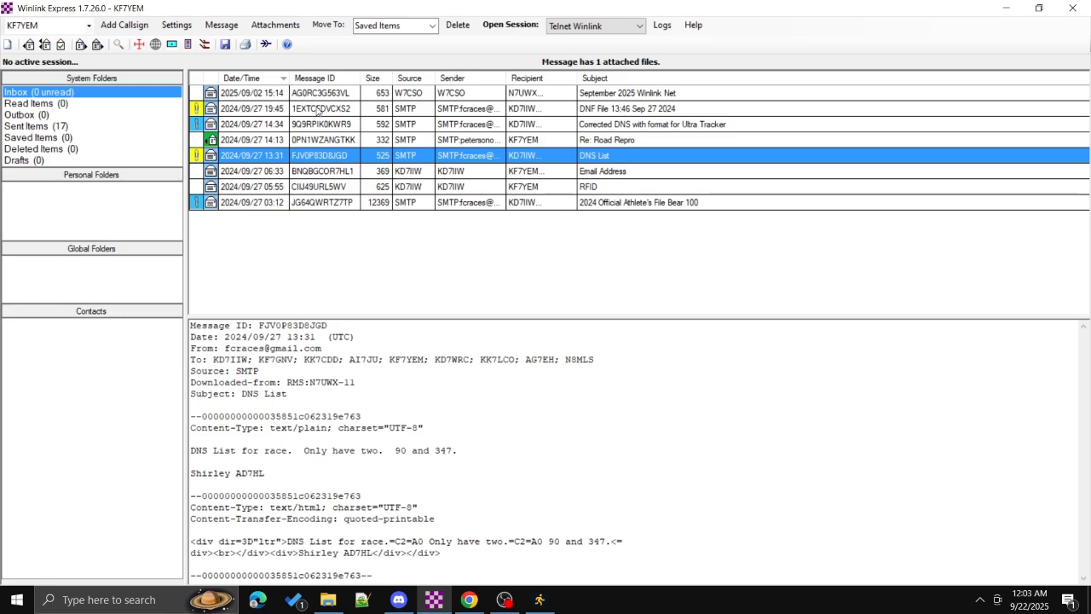
pyautogui.doubleClick(219, 157)
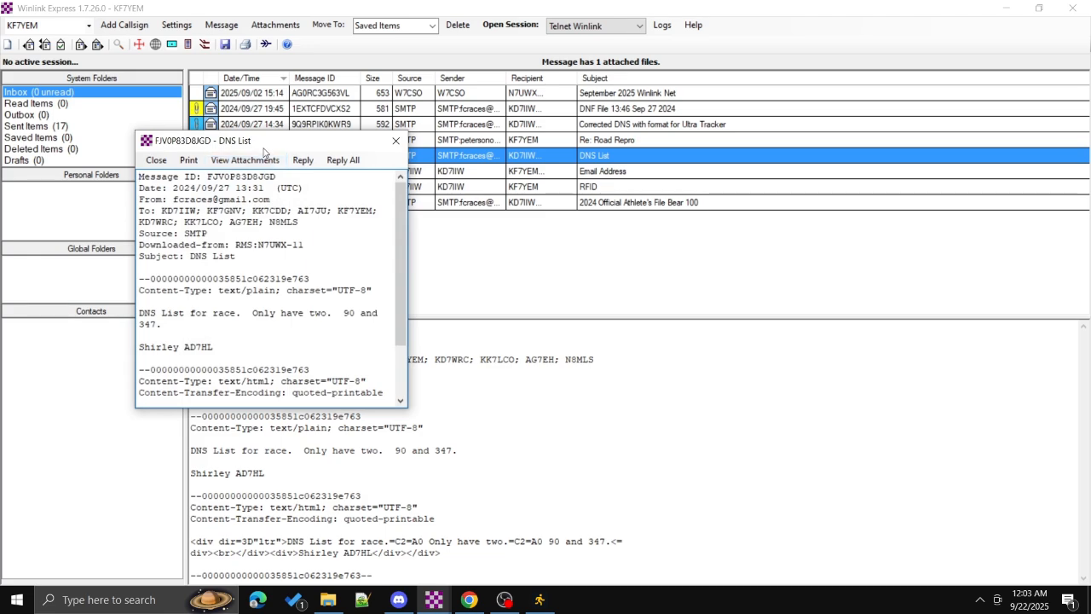
pyautogui.click(256, 159)
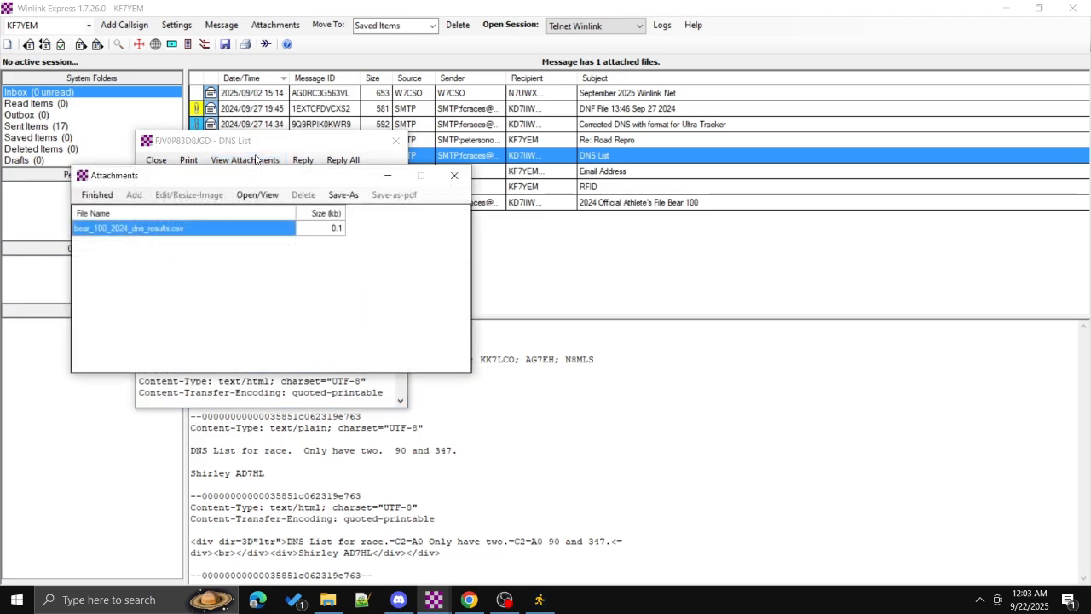
pyautogui.click(341, 195)
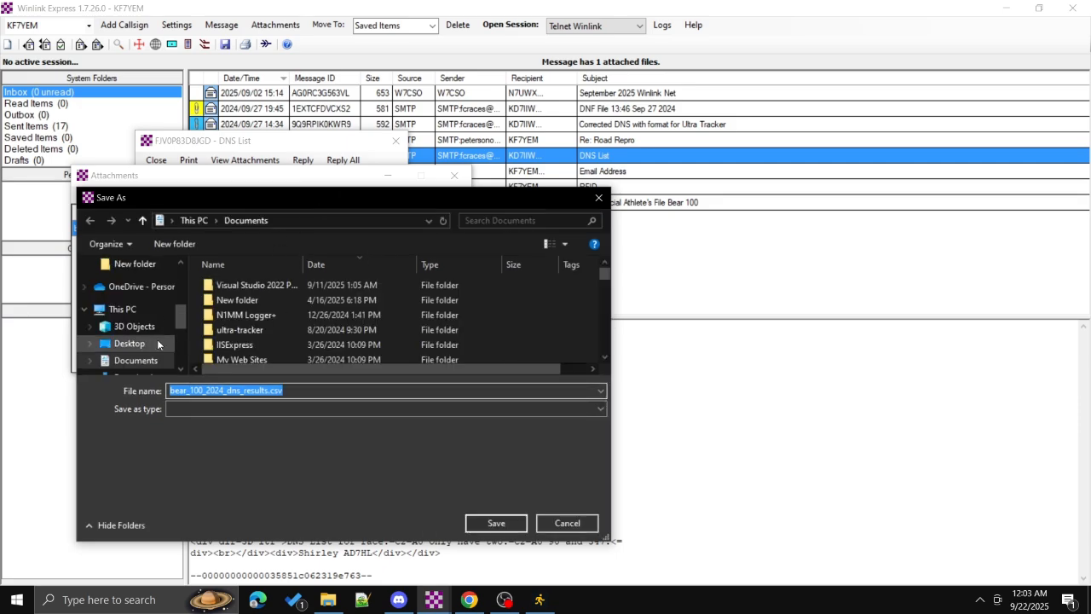
pyautogui.scroll(6, 160, 339)
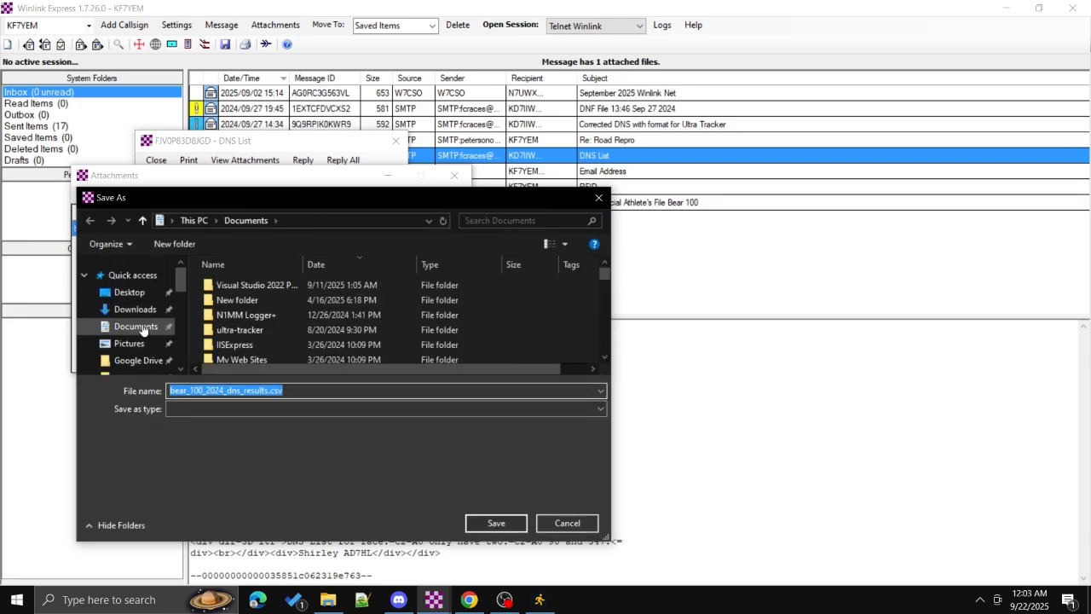
pyautogui.click(141, 309)
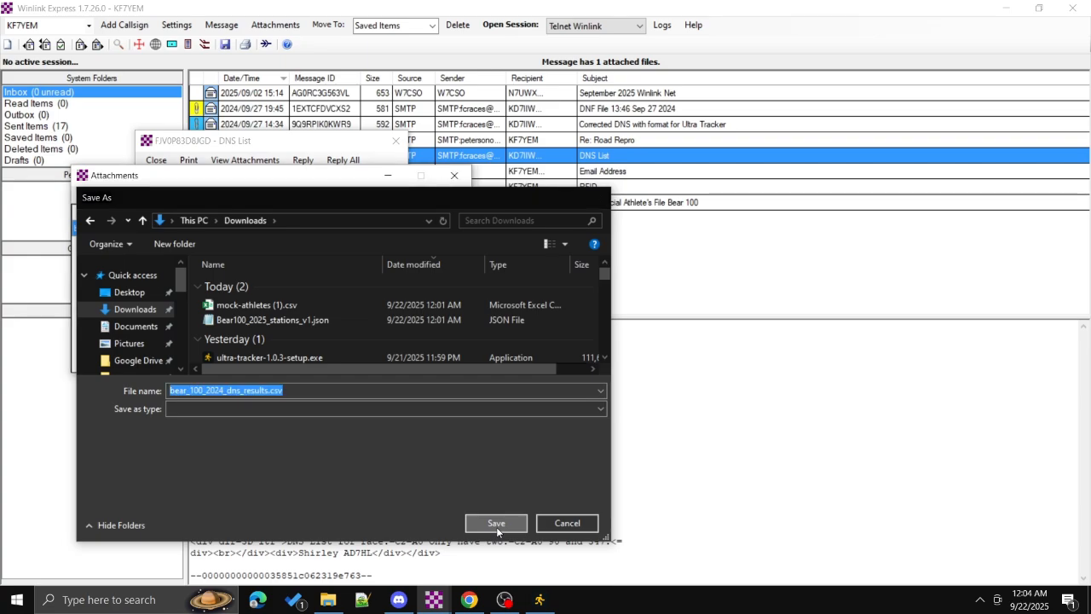
pyautogui.click(498, 523)
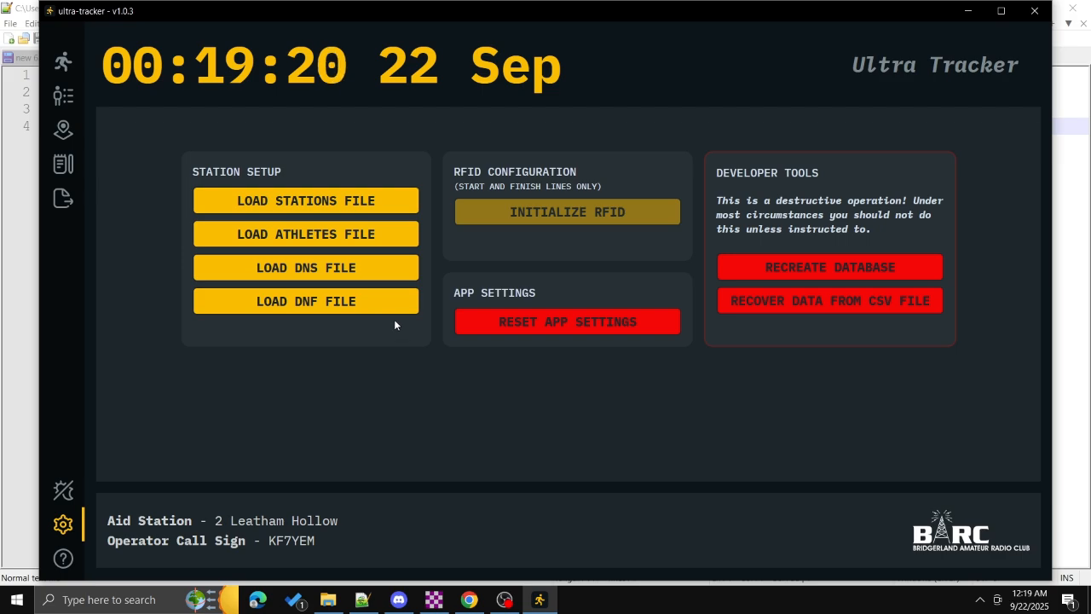
# - In Ultra Tracker, look over the logs and export pages, and return to the stats view to review the station's statistics
pyautogui.moveTo(146, 223)
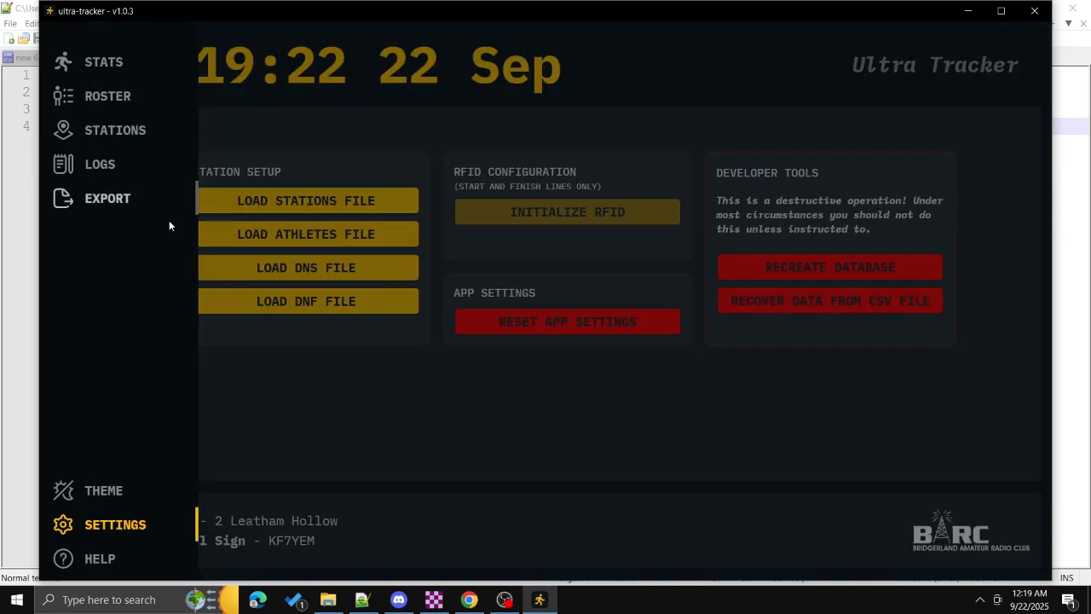
pyautogui.click(116, 166)
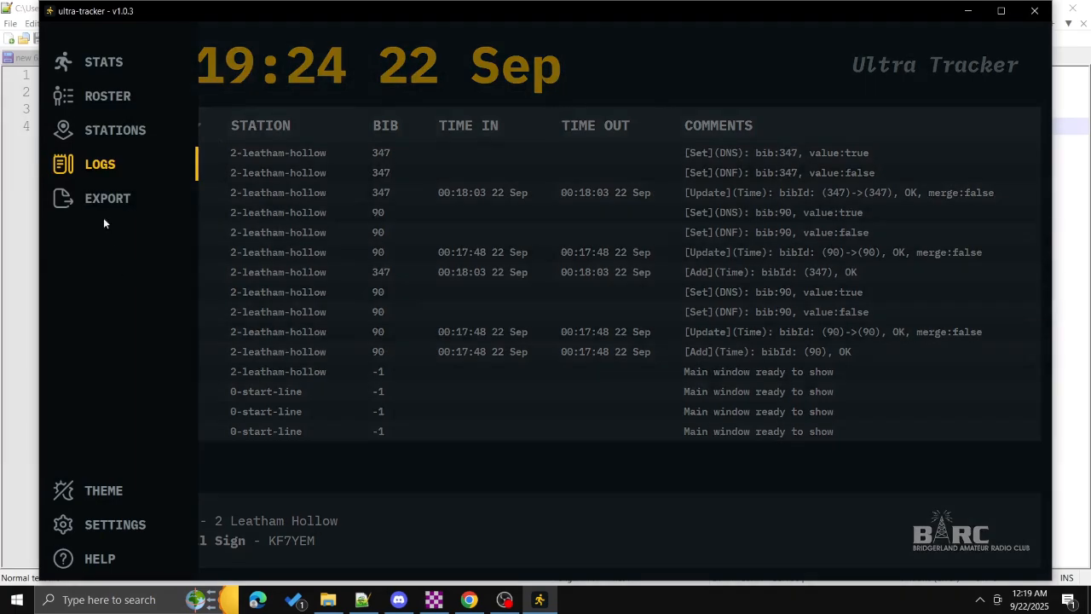
pyautogui.click(119, 199)
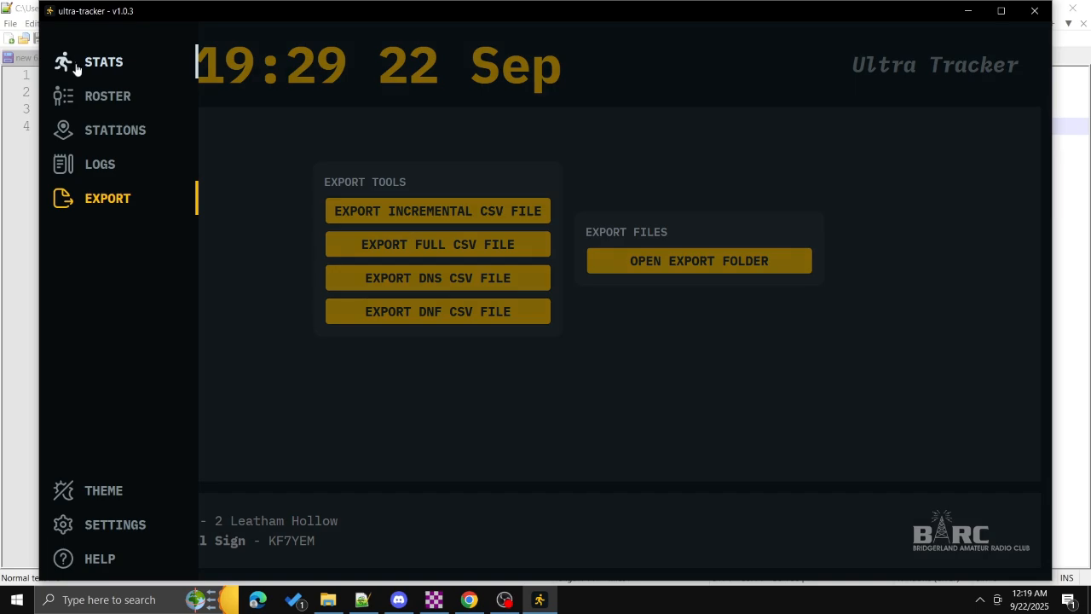
pyautogui.click(76, 68)
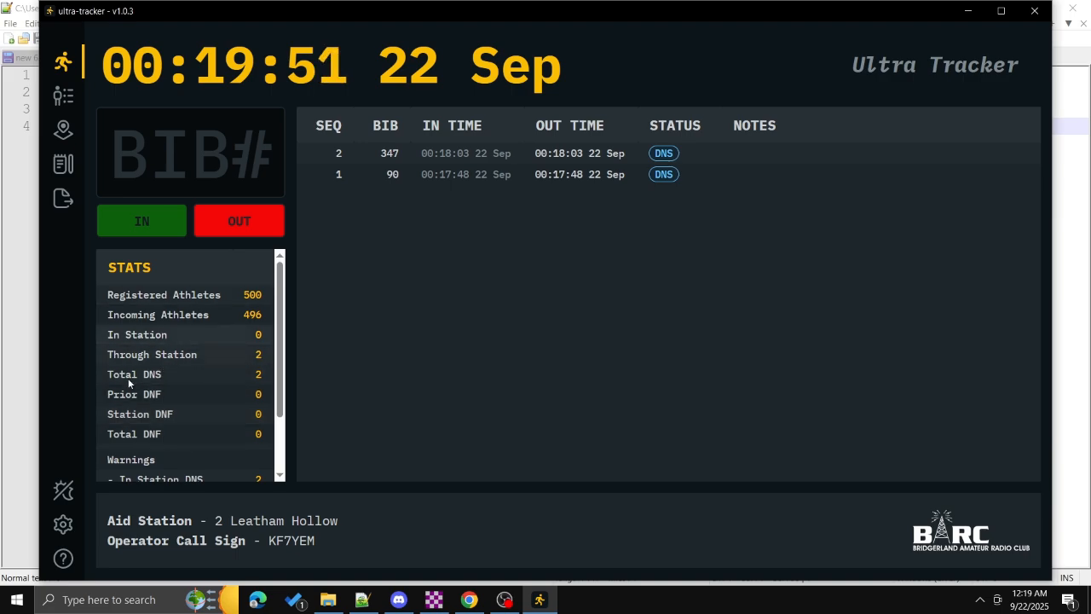
pyautogui.scroll(-3, 165, 365)
pyautogui.scroll(3, 164, 380)
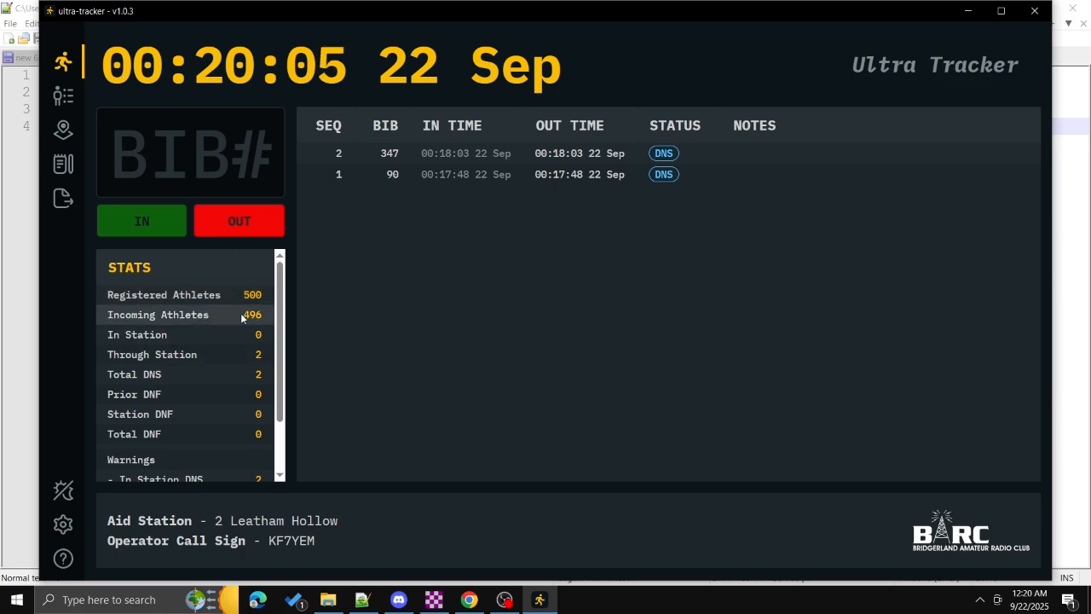
# - Record athletes with bibs 121, 124 and 126 passing through the aid station
pyautogui.click(185, 149)
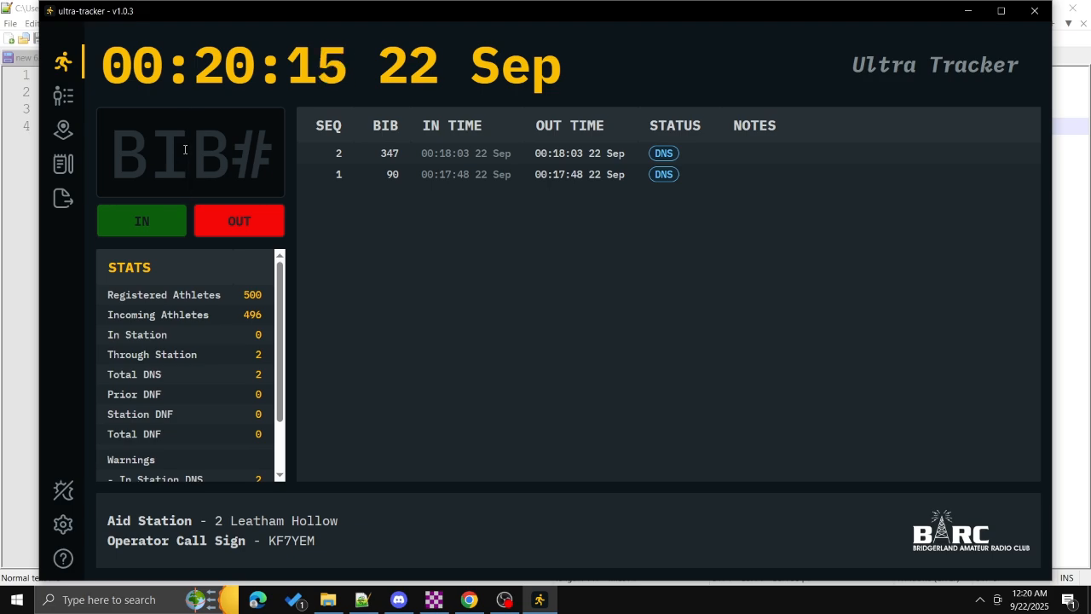
pyautogui.write('12')
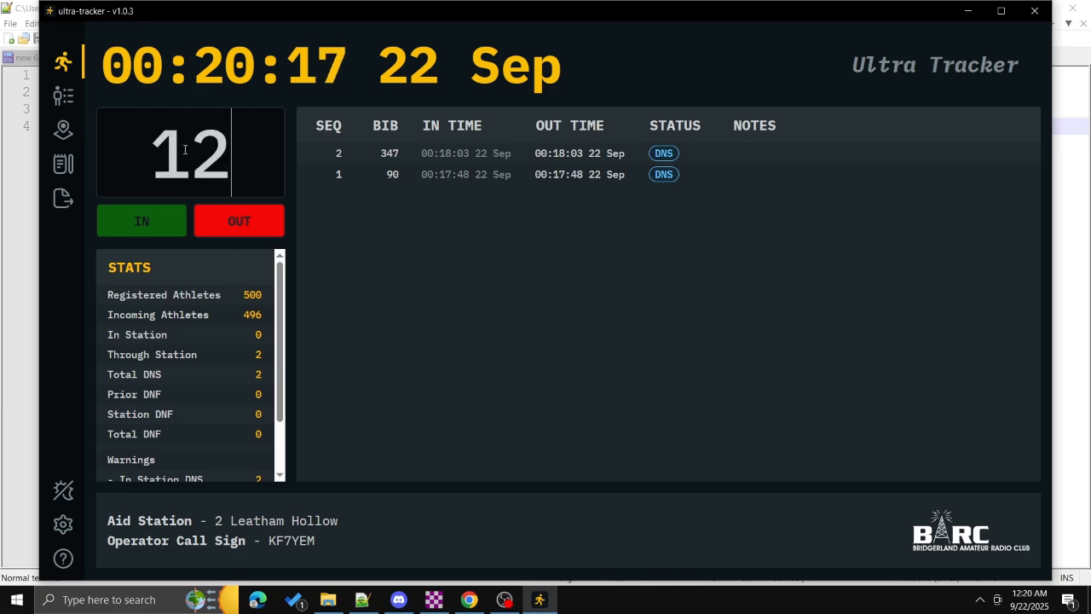
pyautogui.write('1')
pyautogui.write('1')
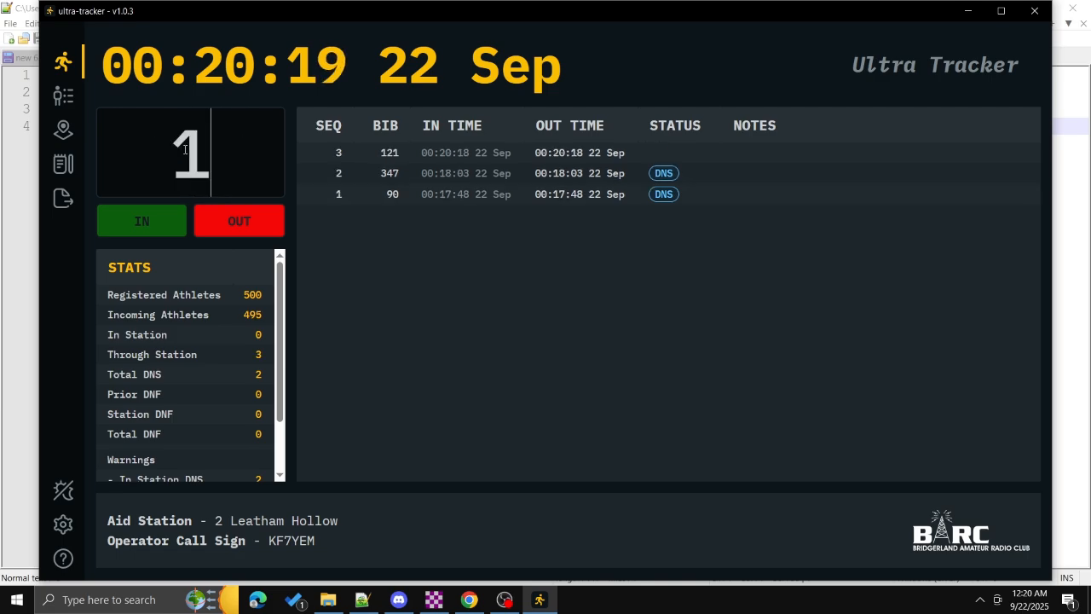
pyautogui.write('24')
pyautogui.press('Return')
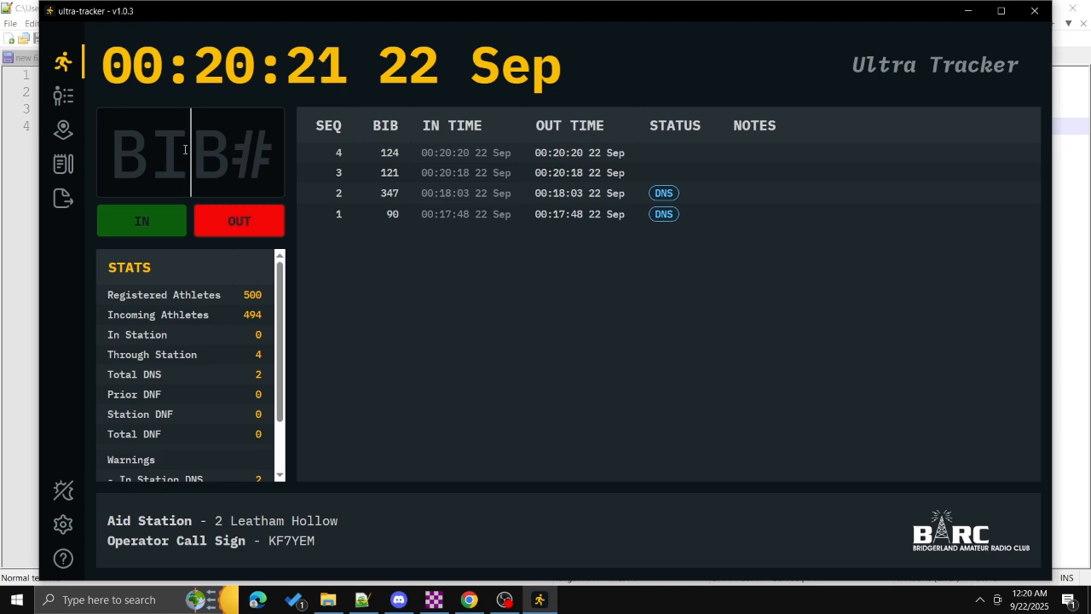
pyautogui.write('126')
pyautogui.press('Return')
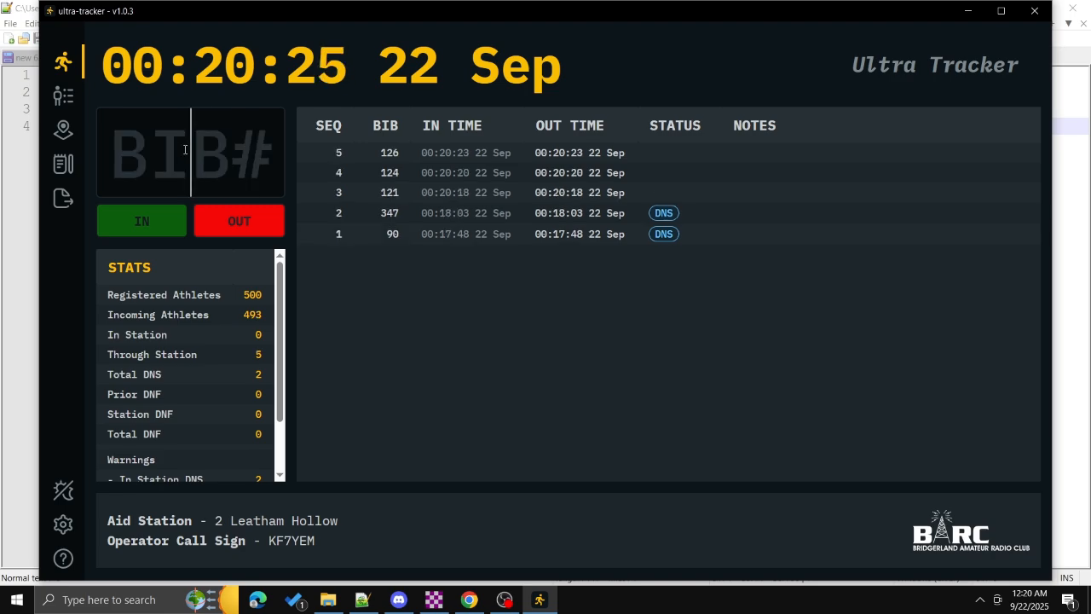
# - Record athletes with bibs 321, 231, 56 and 65 passing through the aid station
pyautogui.write('321')
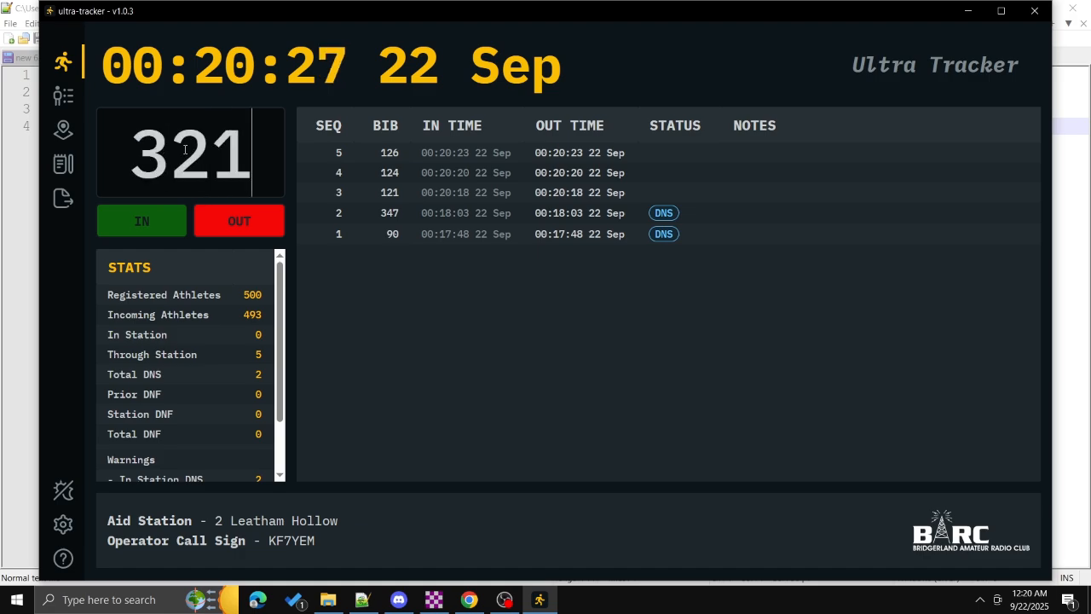
pyautogui.press('Return')
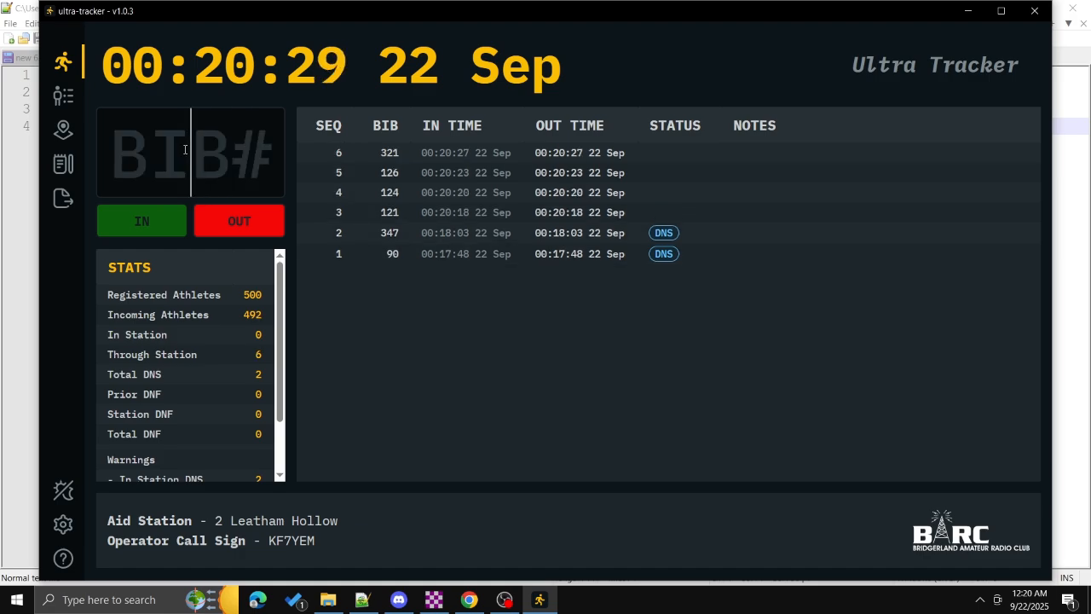
pyautogui.write('231')
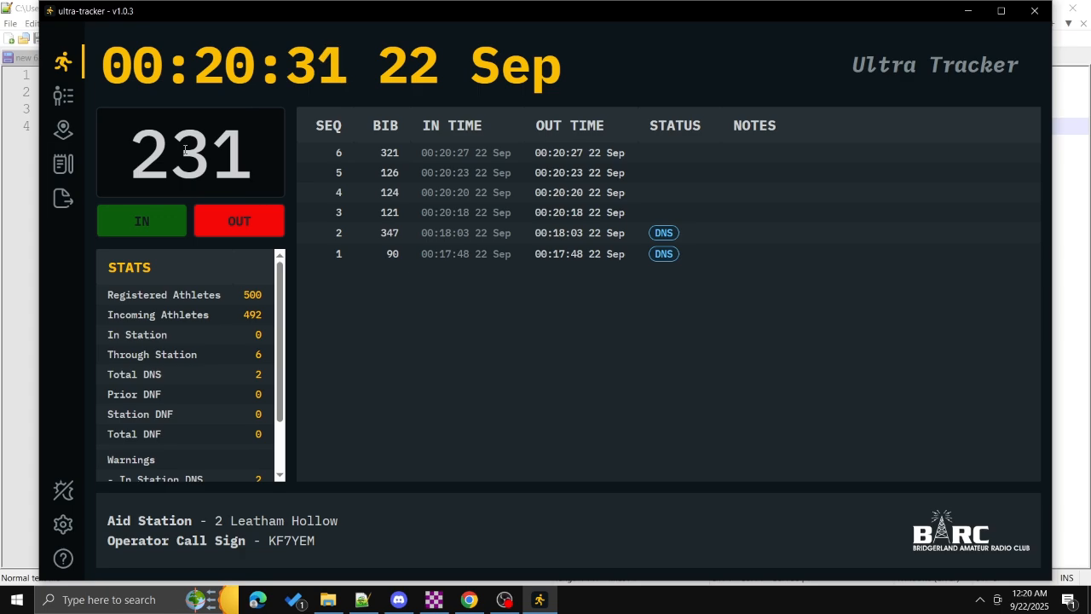
pyautogui.press('Return')
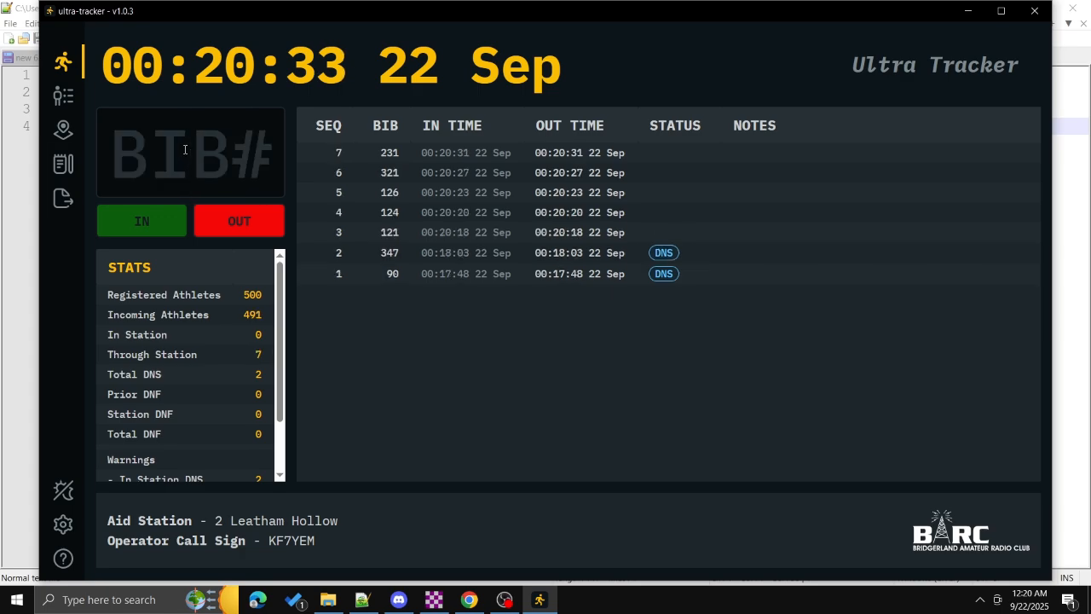
pyautogui.write('56')
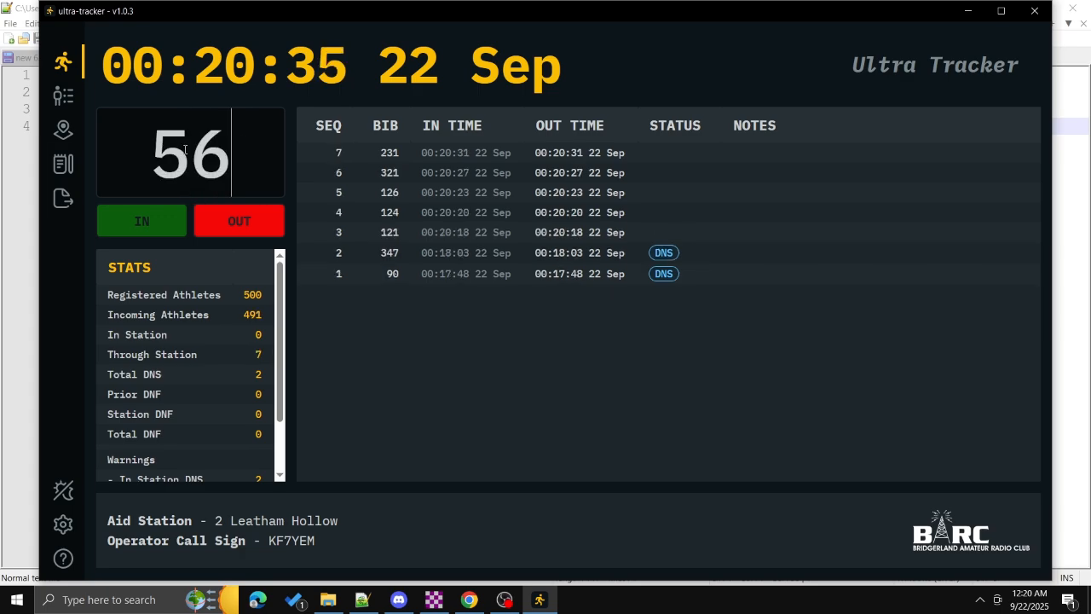
pyautogui.press('Return')
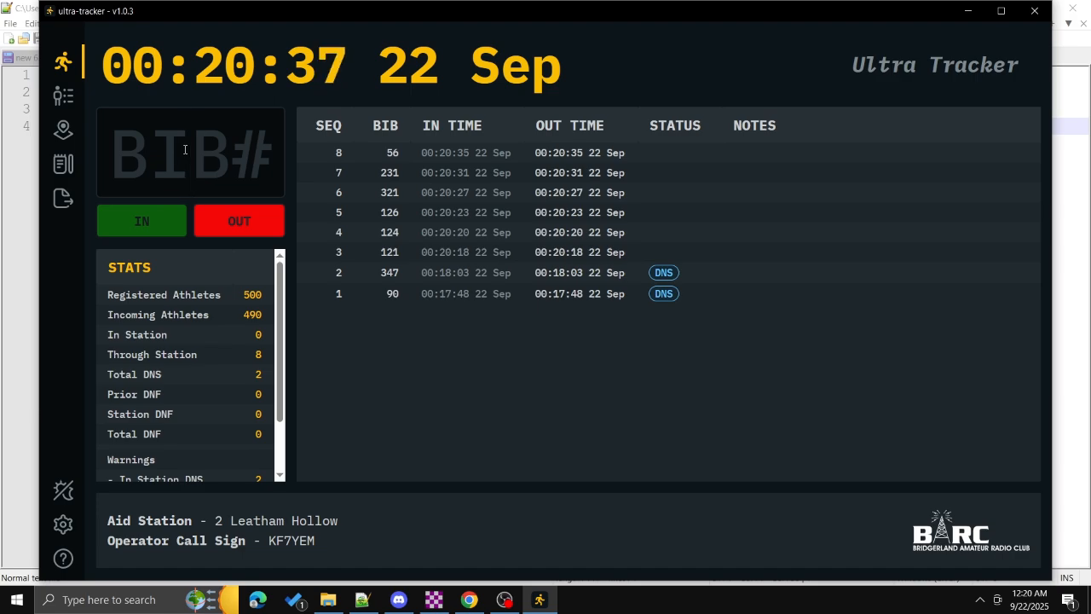
pyautogui.write('65')
pyautogui.press('Return')
# - Record athletes with bibs 96, 85, 255 and 256 passing through the aid station
pyautogui.write('96')
pyautogui.press('Return')
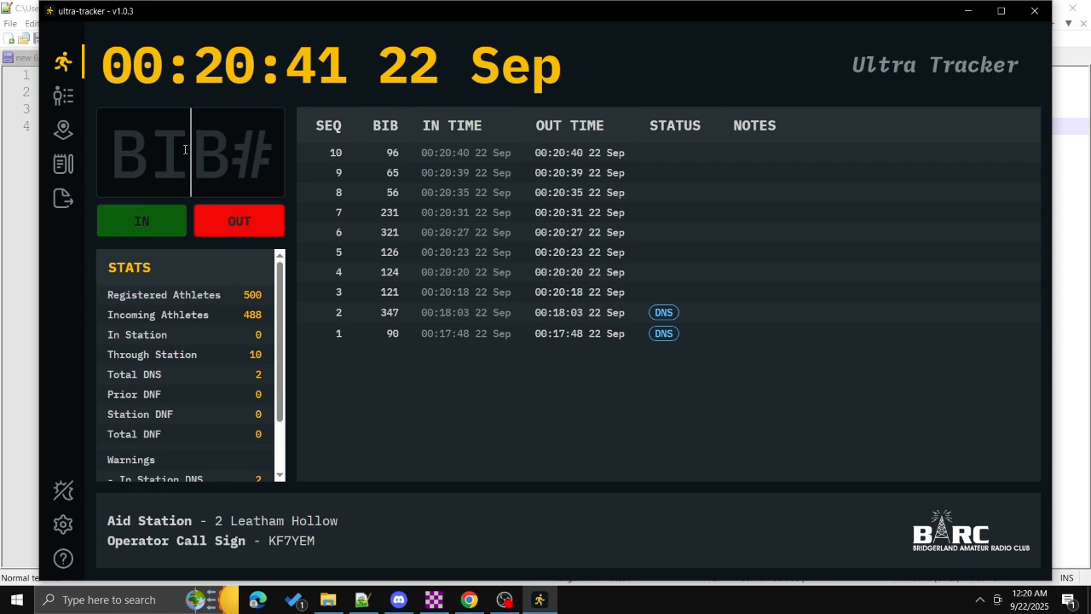
pyautogui.write('85')
pyautogui.press('Return')
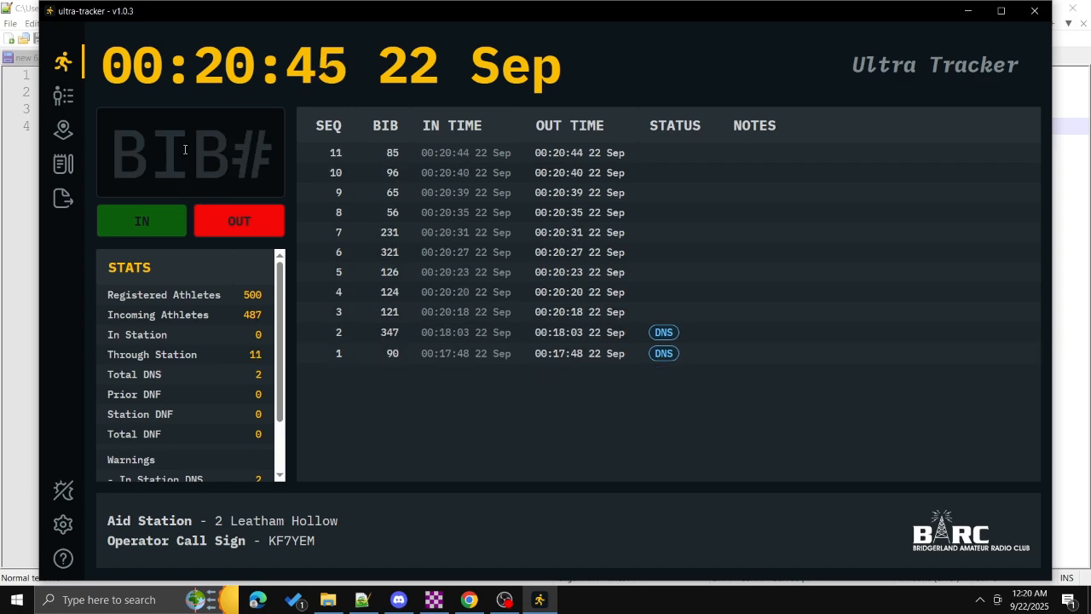
pyautogui.write('2')
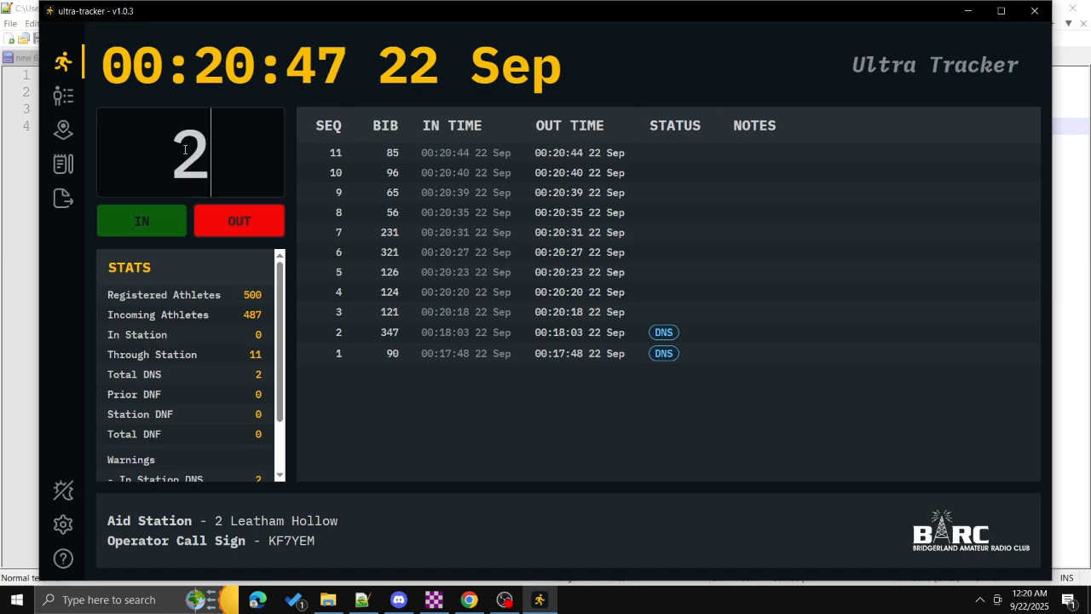
pyautogui.write('55')
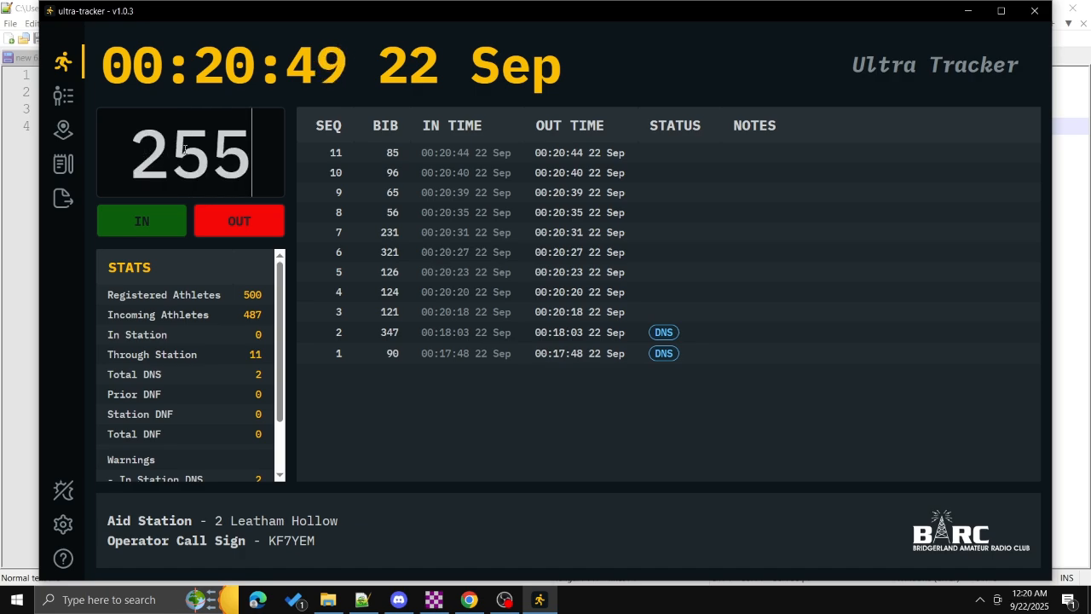
pyautogui.press('Return')
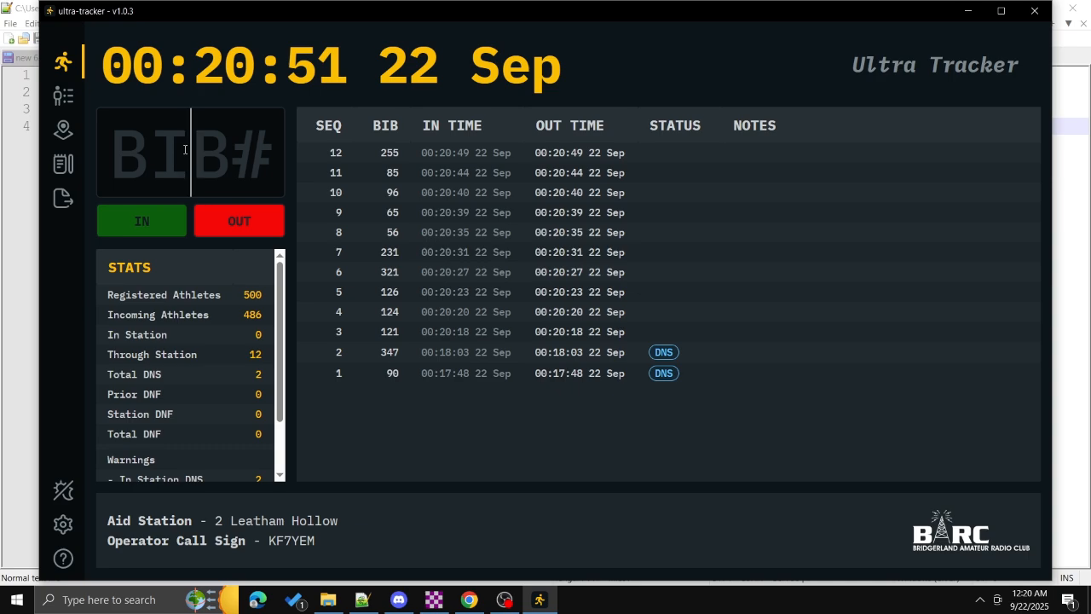
pyautogui.write('256')
pyautogui.press('Return')
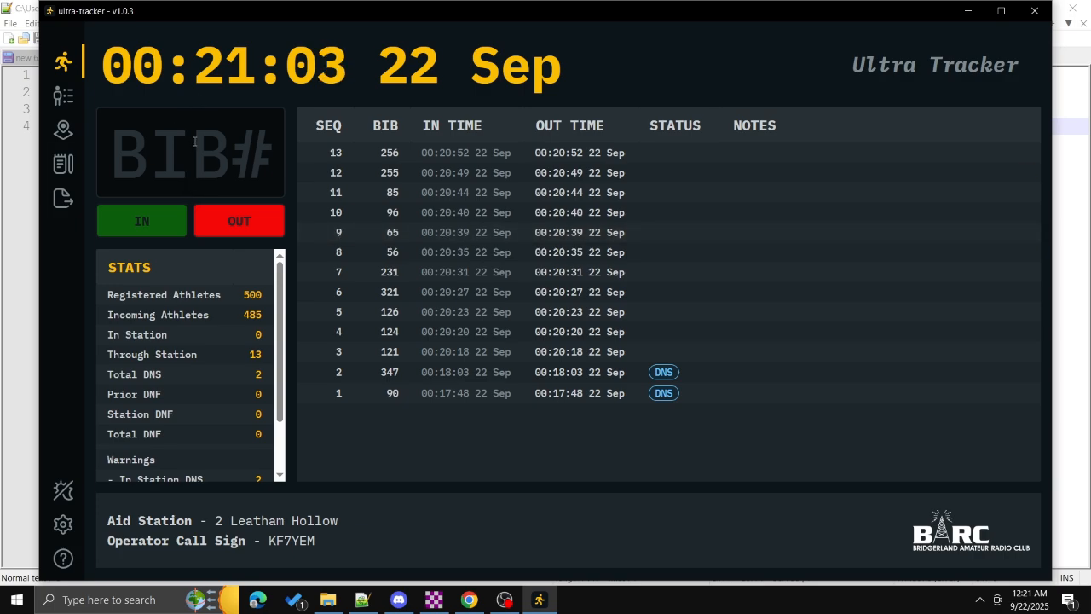
# - Export the recorded station times as an incremental CSV file and open the export folder
pyautogui.moveTo(73, 75)
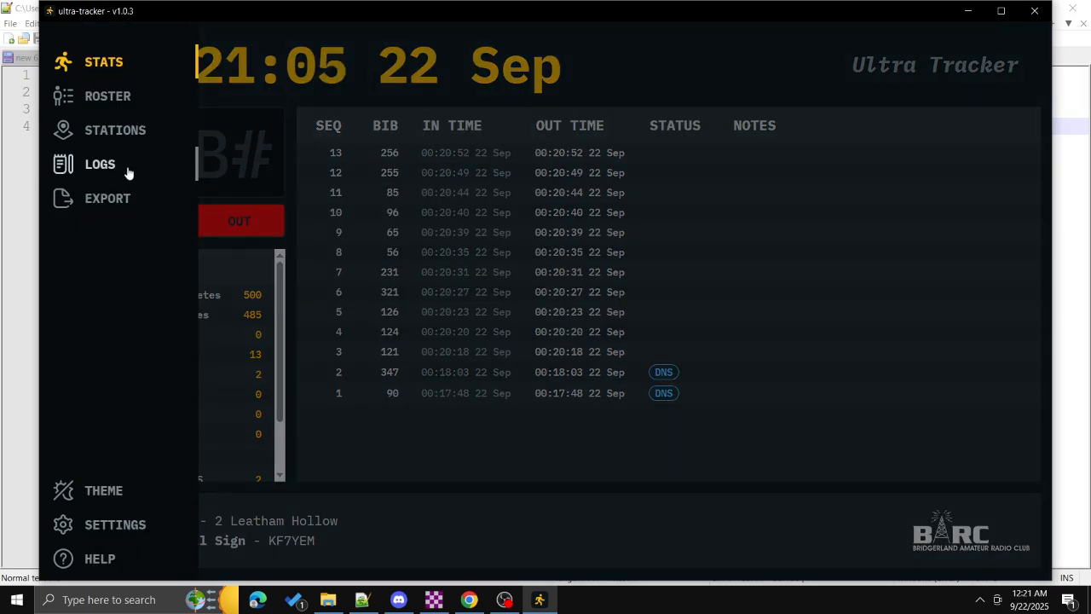
pyautogui.click(119, 199)
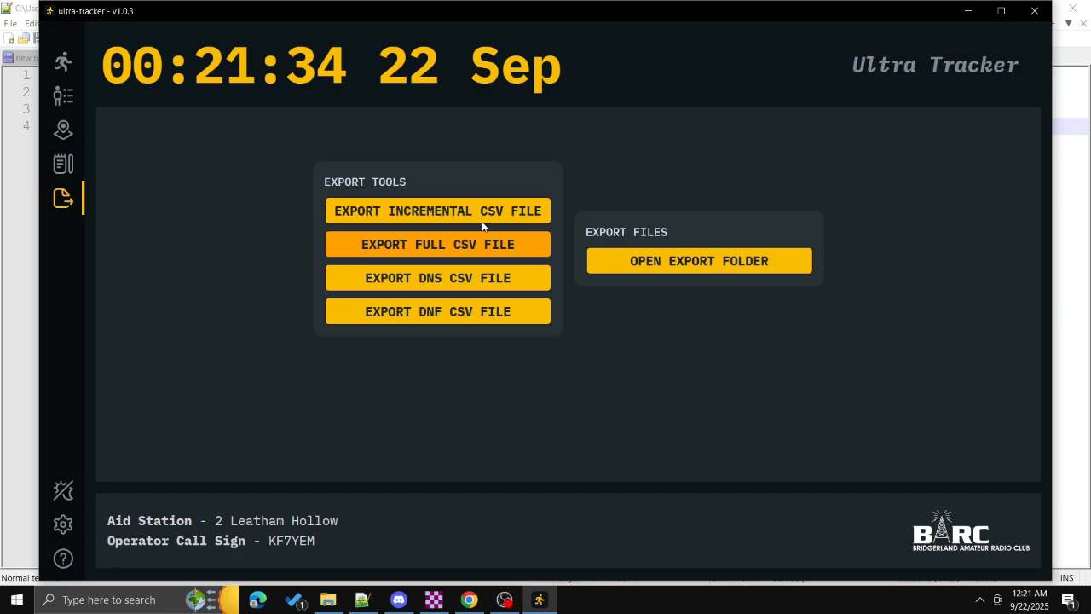
pyautogui.click(407, 217)
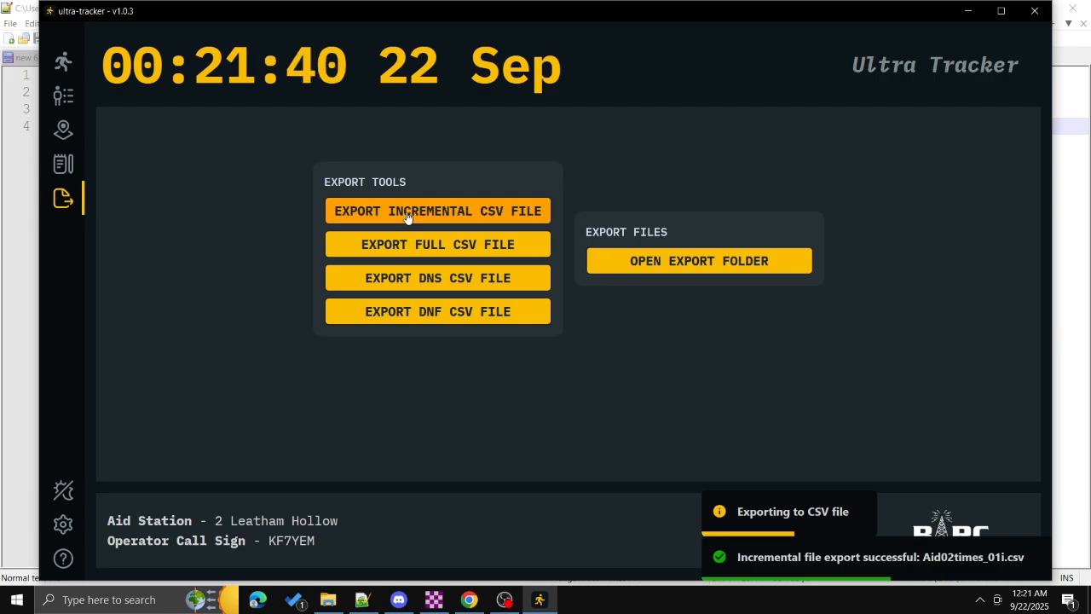
pyautogui.click(673, 264)
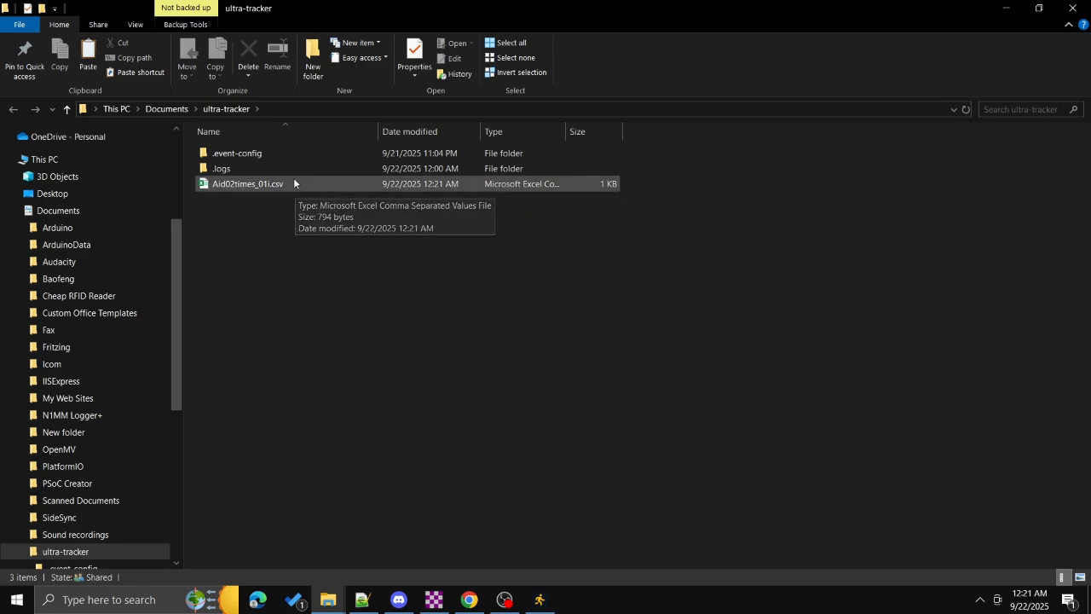
# - Switch to Winlink Express, view its message options, and return to the ultra-tracker export folder
pyautogui.click(433, 600)
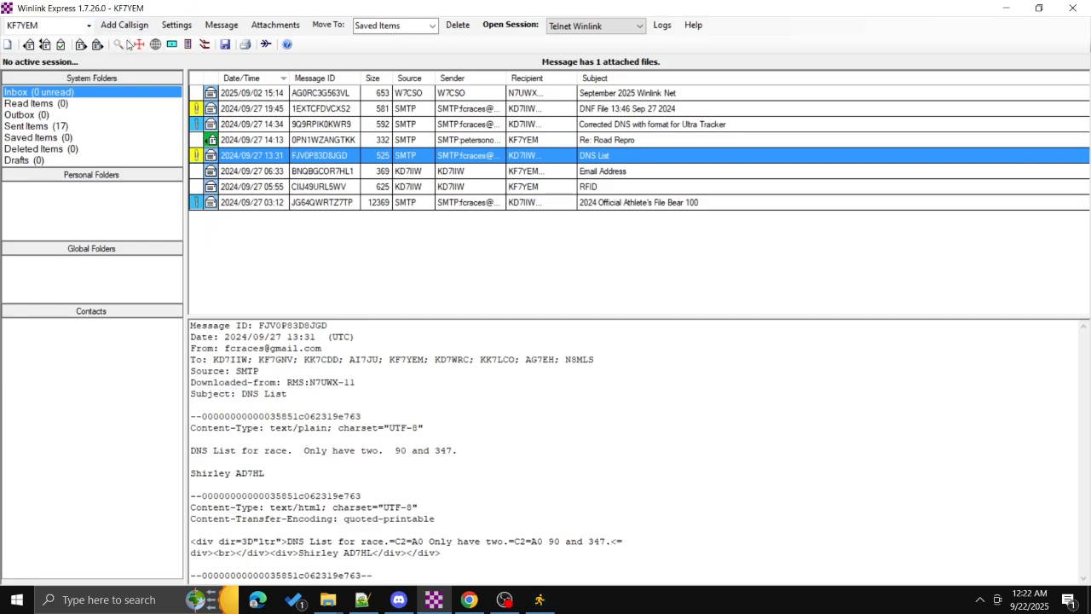
pyautogui.click(221, 30)
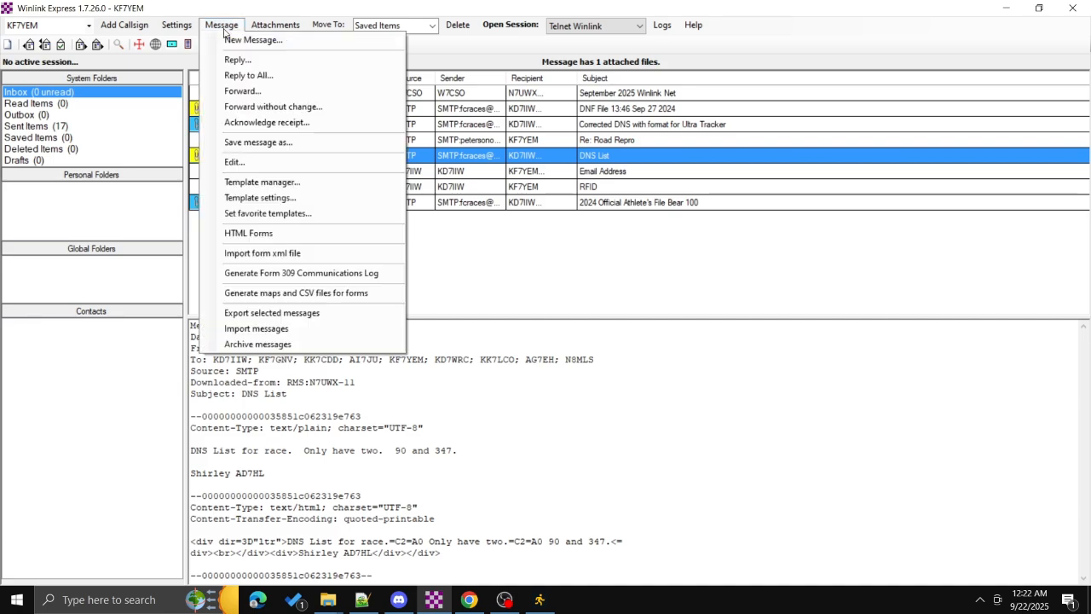
pyautogui.click(328, 600)
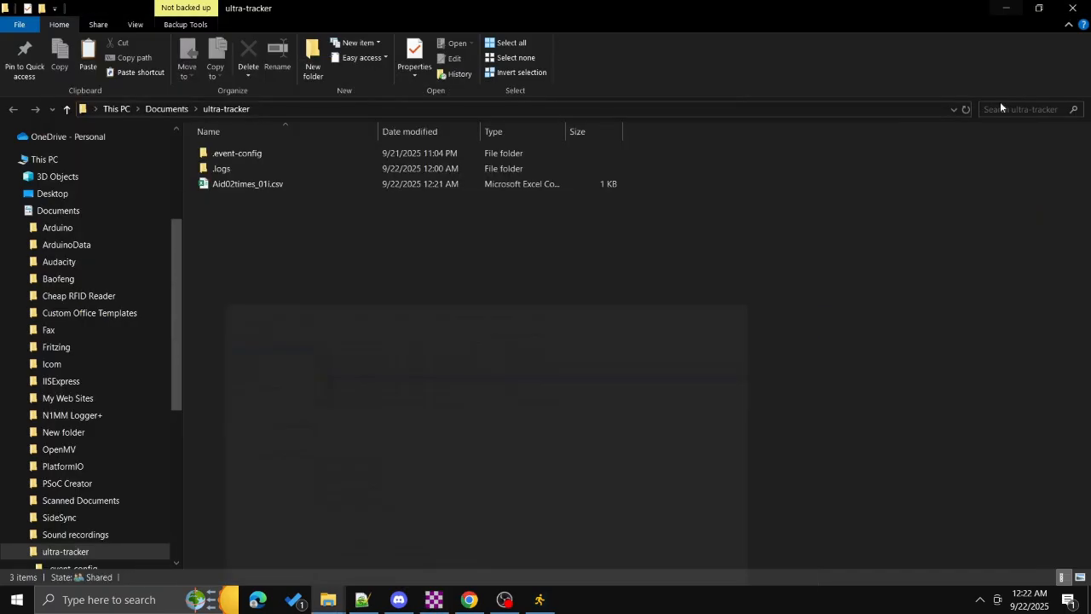
pyautogui.click(505, 601)
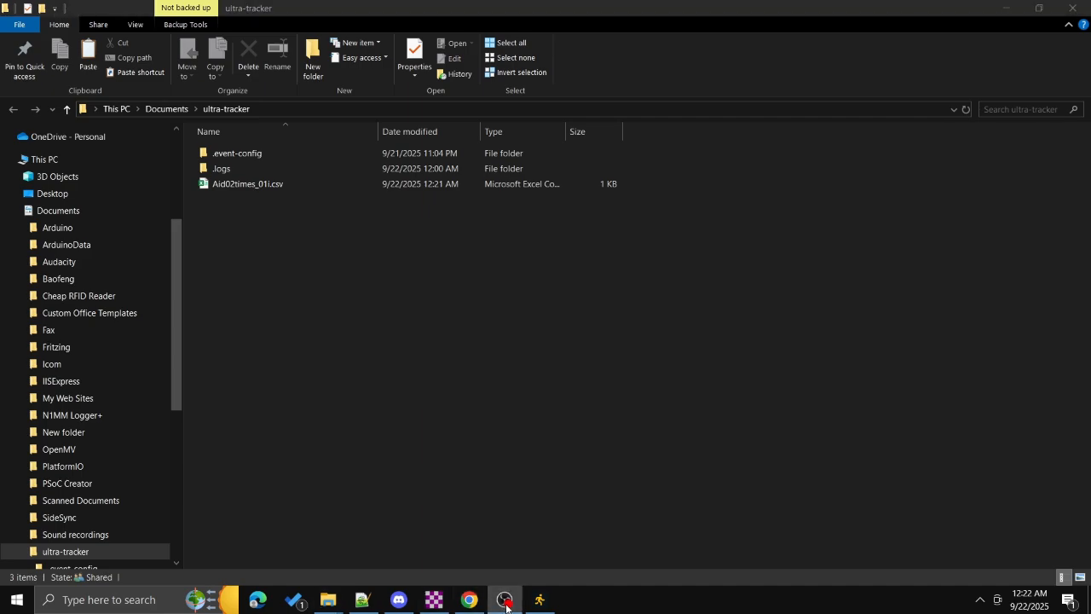
# - Switch to Ultra Tracker and record athletes with bibs 101, 102, 13 and 104 passing through the aid station
pyautogui.click(542, 602)
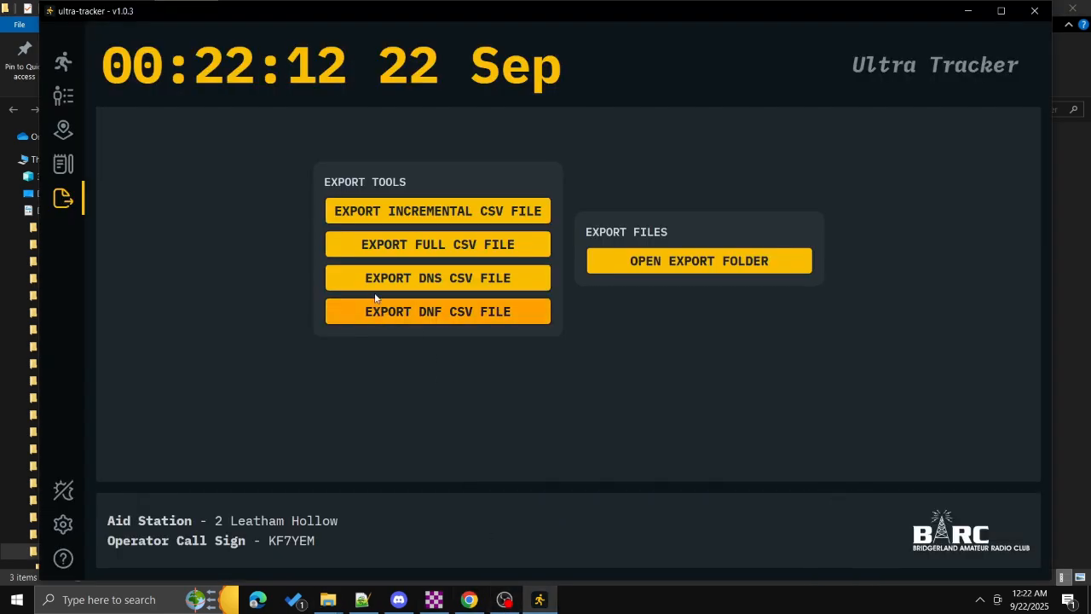
pyautogui.click(77, 62)
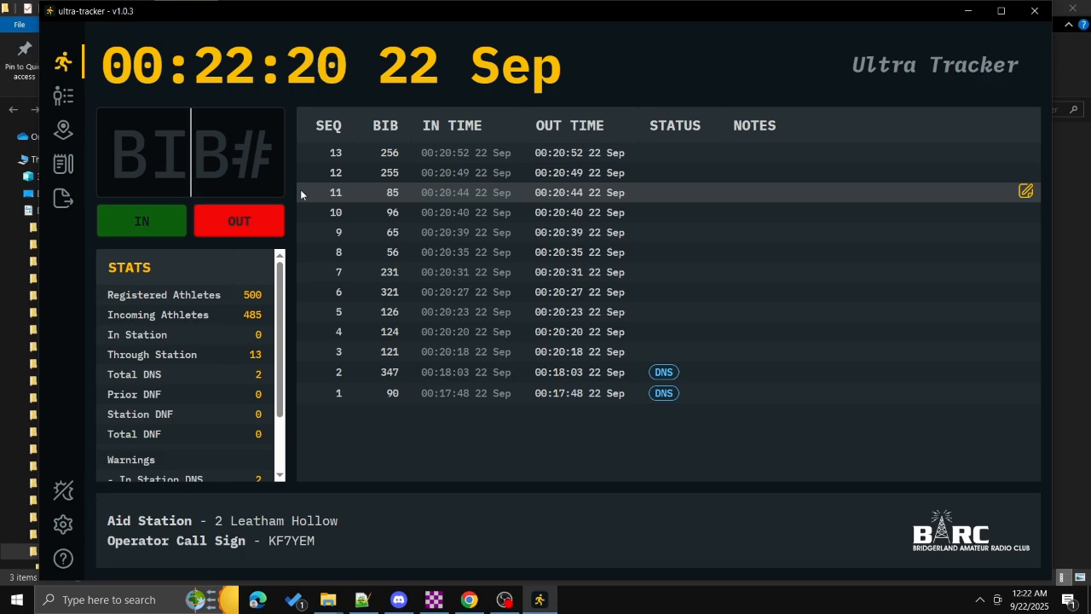
pyautogui.write('101')
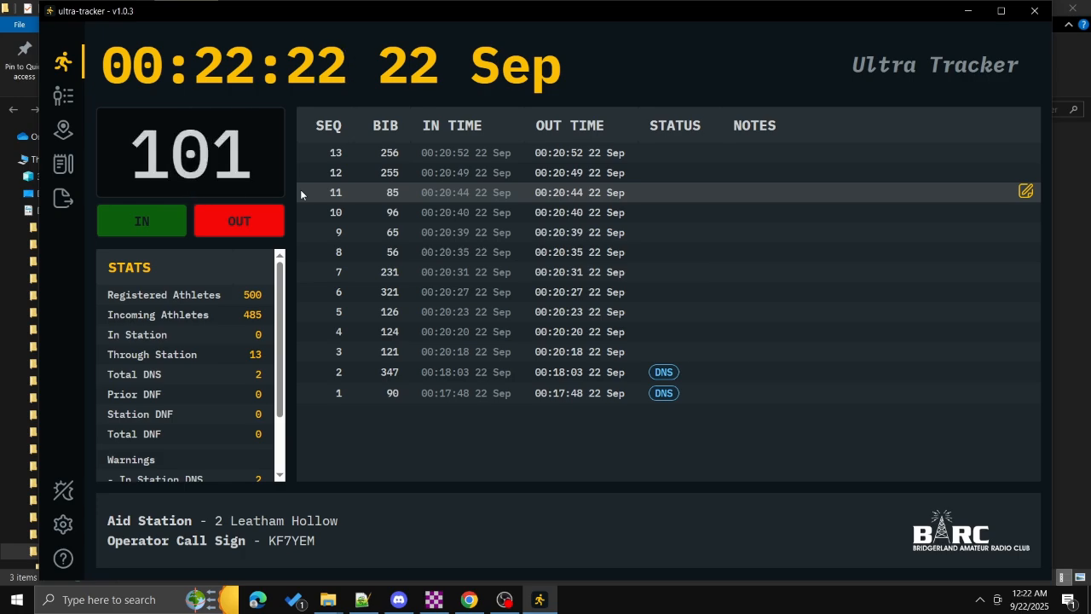
pyautogui.press('Return')
pyautogui.write('102')
pyautogui.press('Return')
pyautogui.write('13')
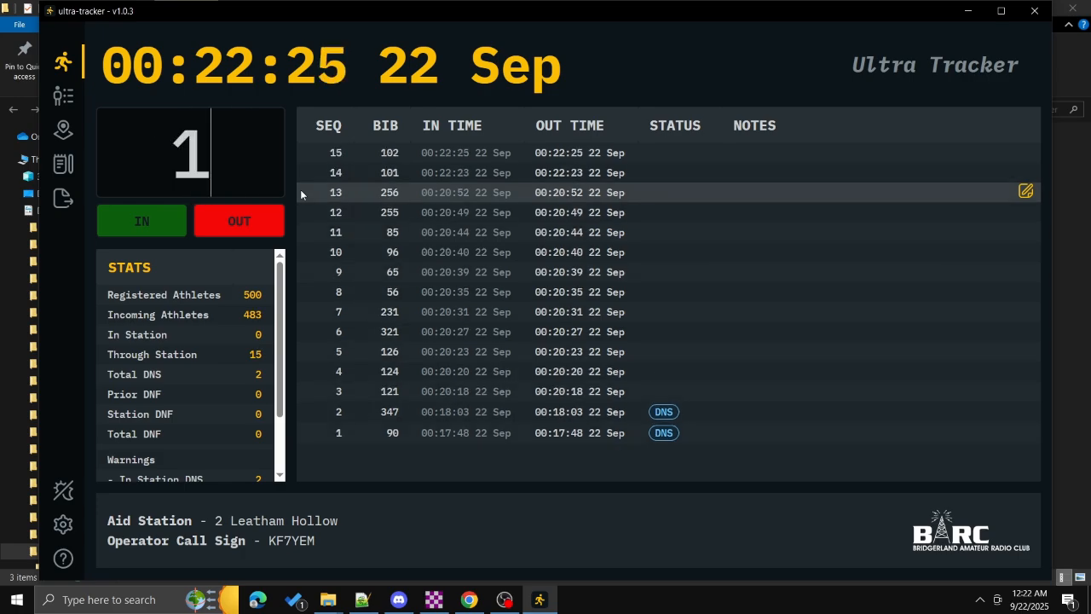
pyautogui.press('Return')
pyautogui.write('104')
pyautogui.press('Return')
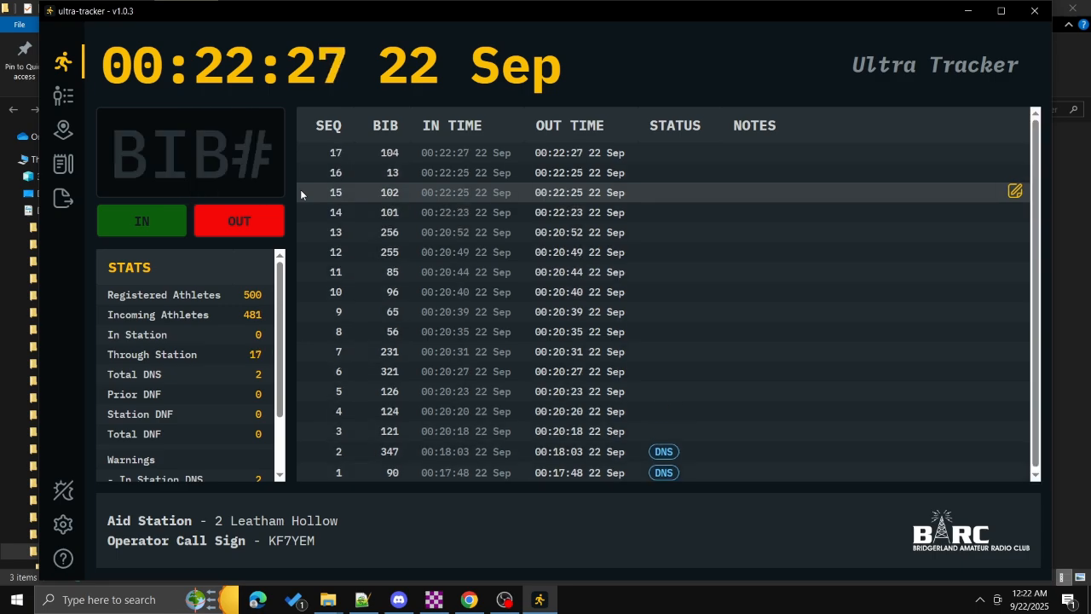
# - Record athletes with bibs 105, 106, 107, 108 and 110 passing through the aid station
pyautogui.write('105')
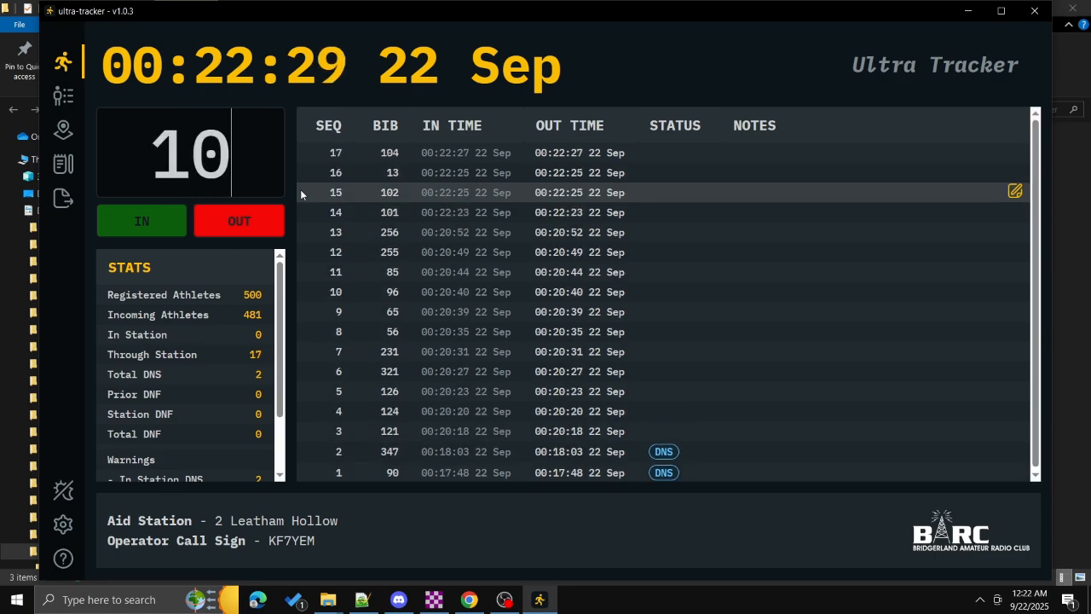
pyautogui.press('Return')
pyautogui.write('106')
pyautogui.press('Return')
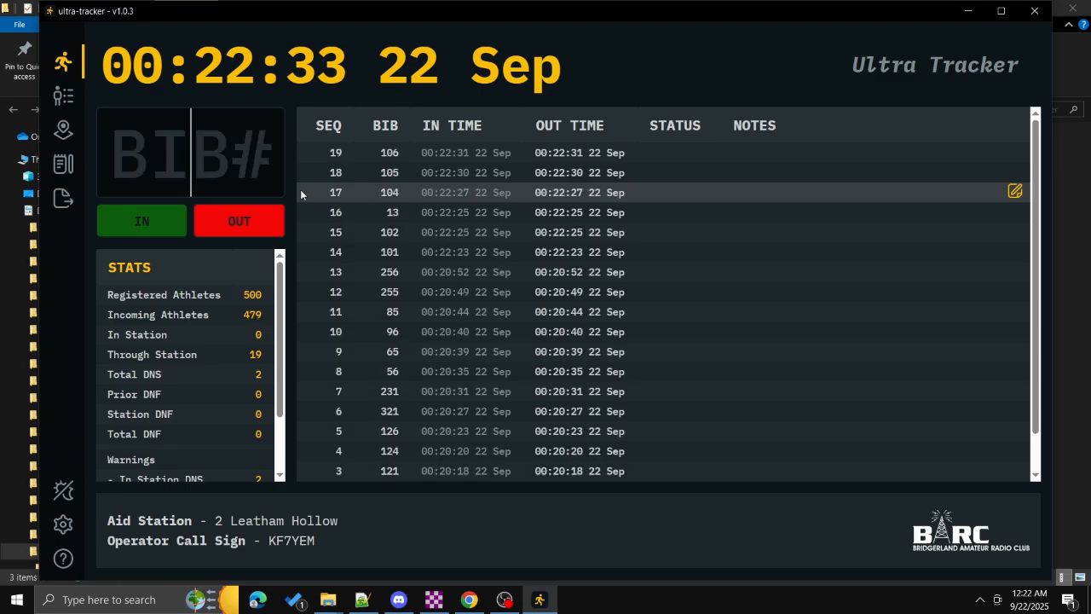
pyautogui.write('107')
pyautogui.press('Return')
pyautogui.write('108')
pyautogui.press('Return')
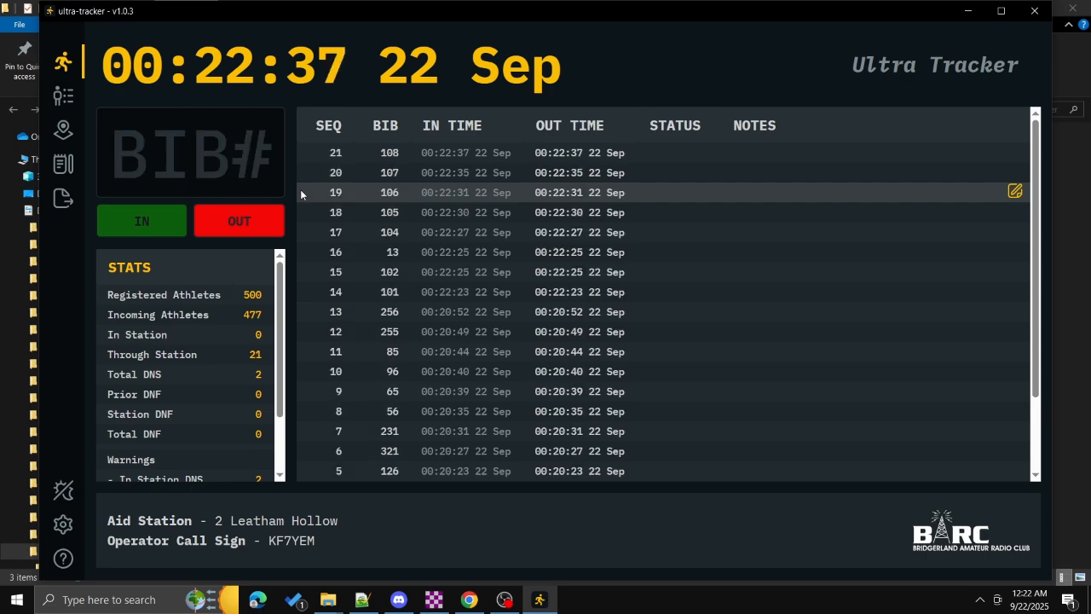
pyautogui.write('110')
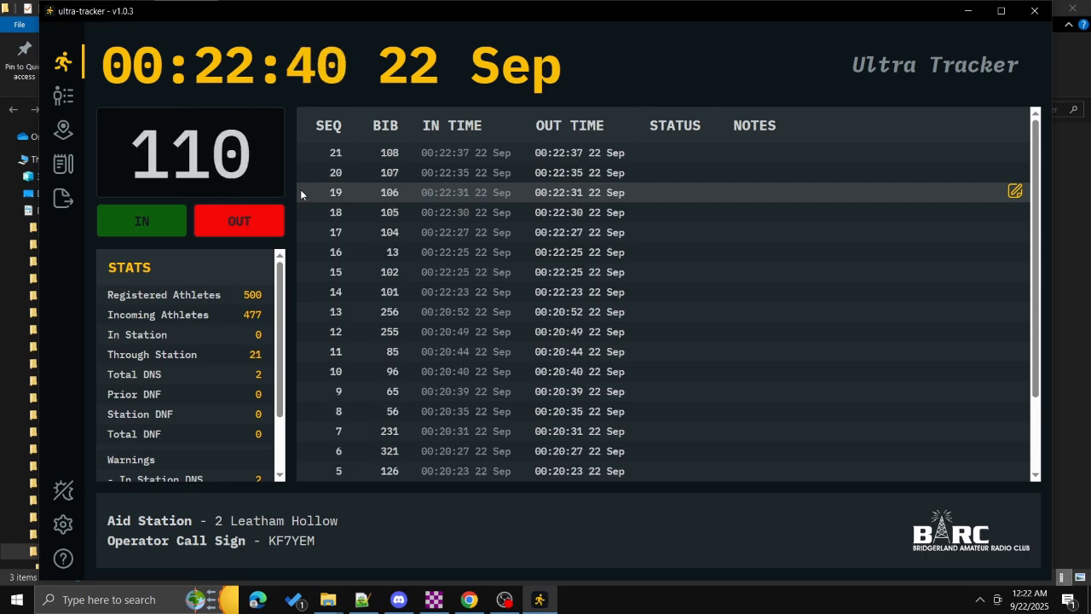
pyautogui.press('Return')
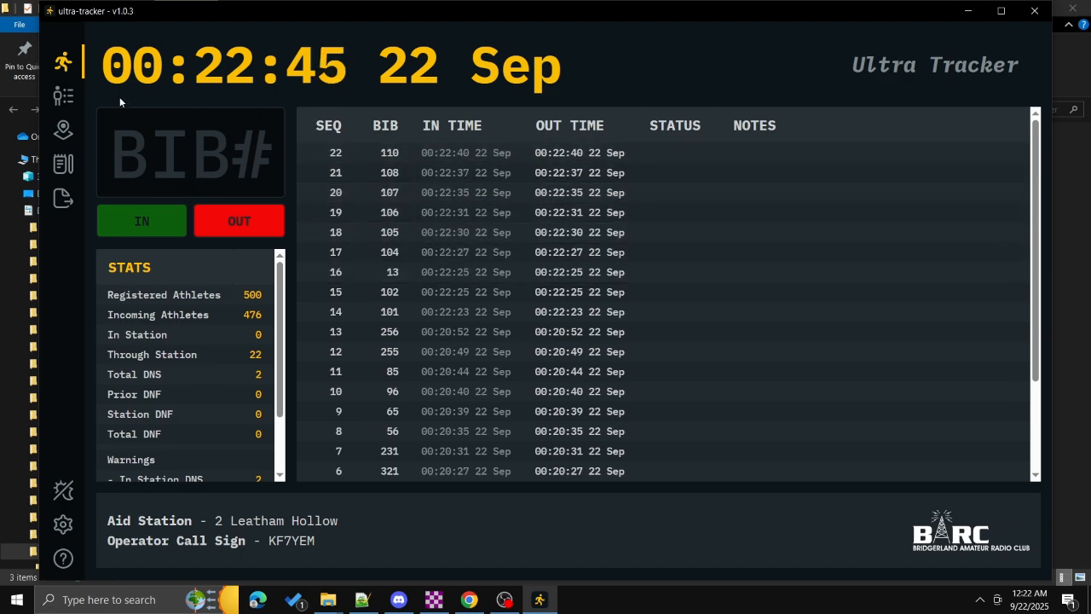
# - Export the newly recorded times as another incremental CSV file and open Aid02times_02i.csv in Notepad++
pyautogui.moveTo(61, 102)
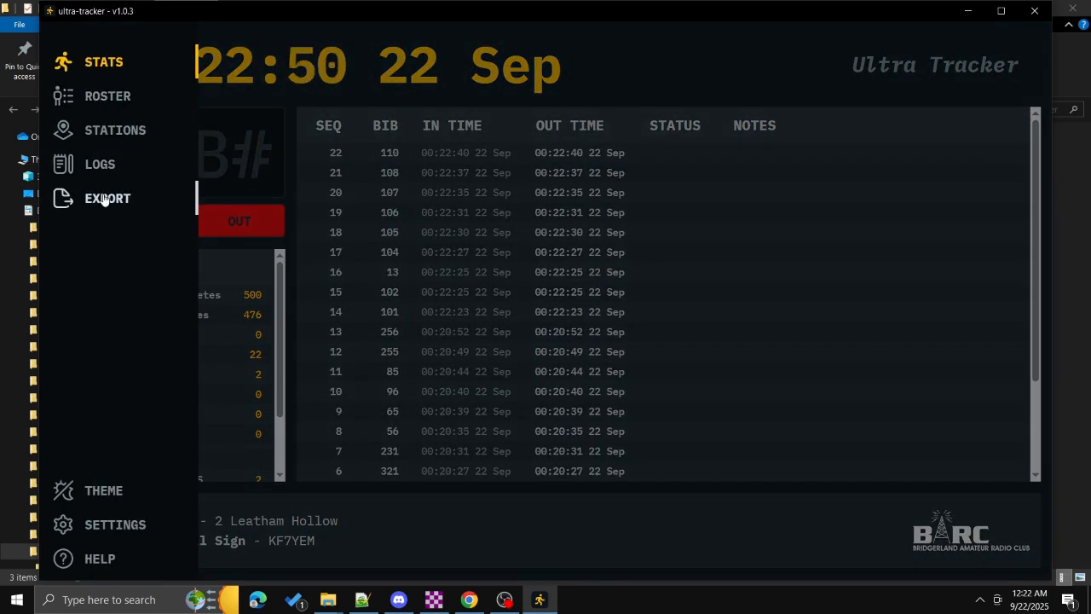
pyautogui.click(103, 200)
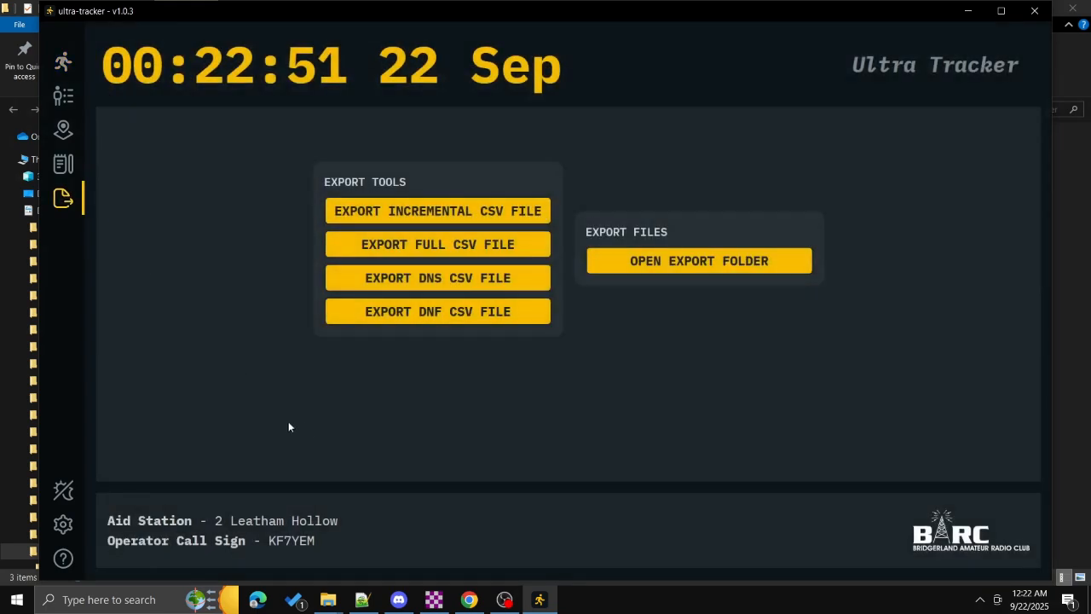
pyautogui.click(406, 213)
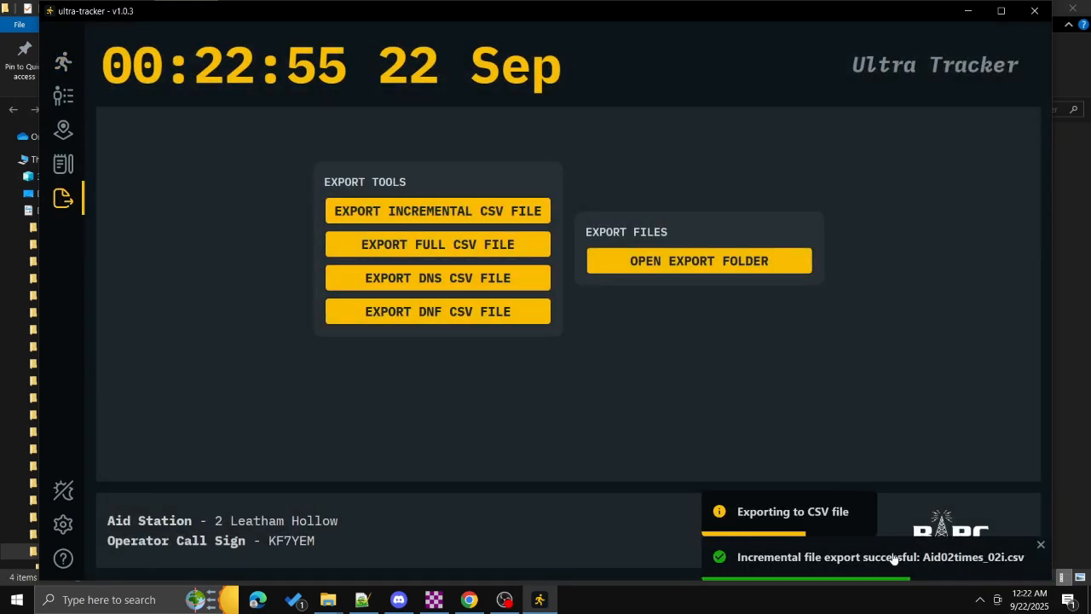
pyautogui.click(726, 261)
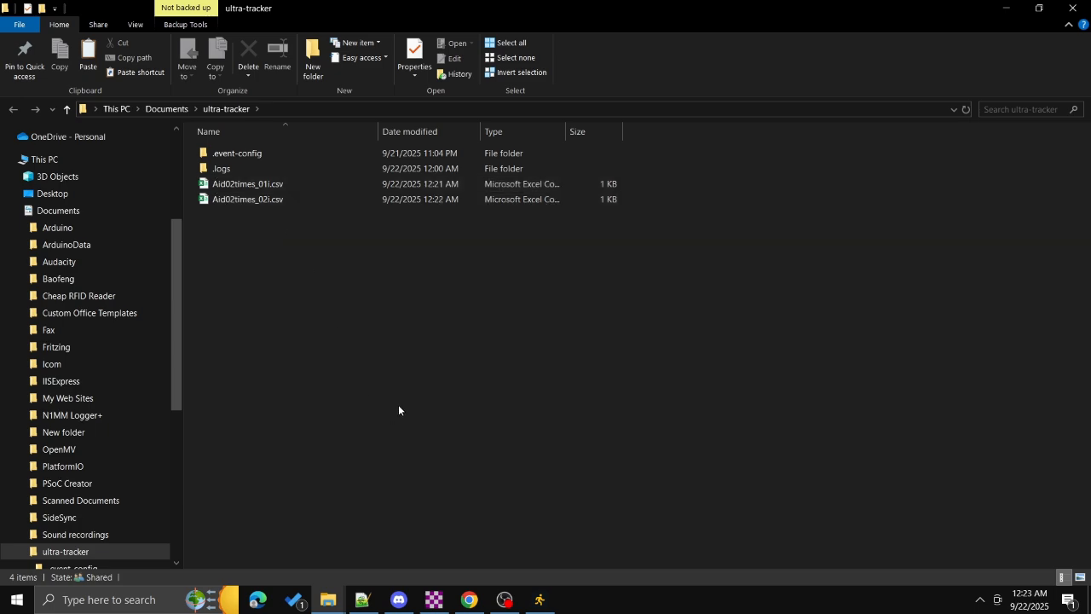
pyautogui.rightClick(223, 199)
pyautogui.click(299, 246)
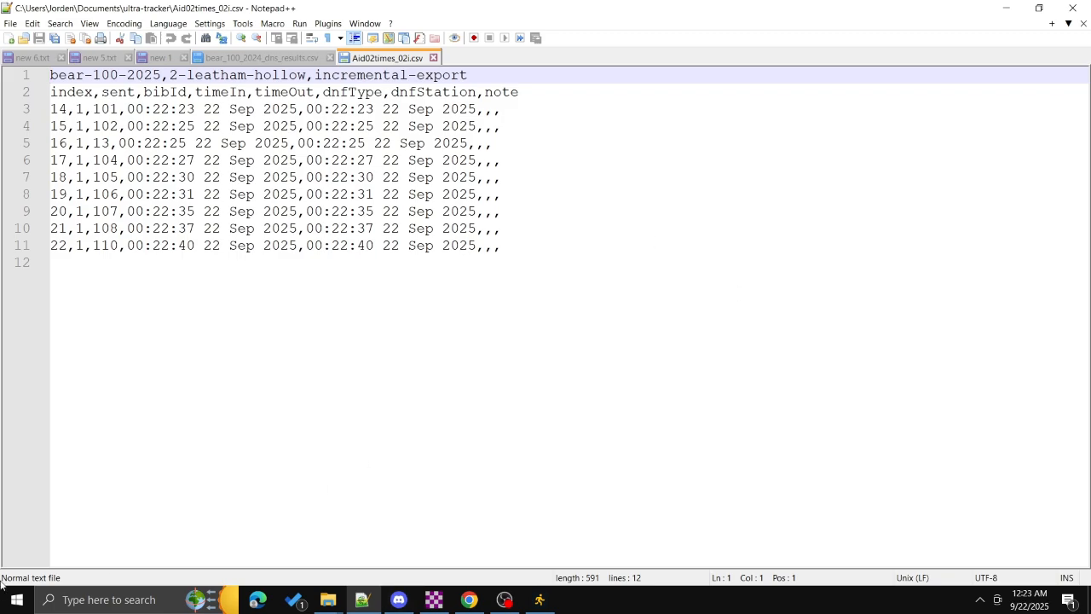
# - Review the Winlink Express inbox, return to Ultra Tracker and view the list of aid stations
pyautogui.click(539, 599)
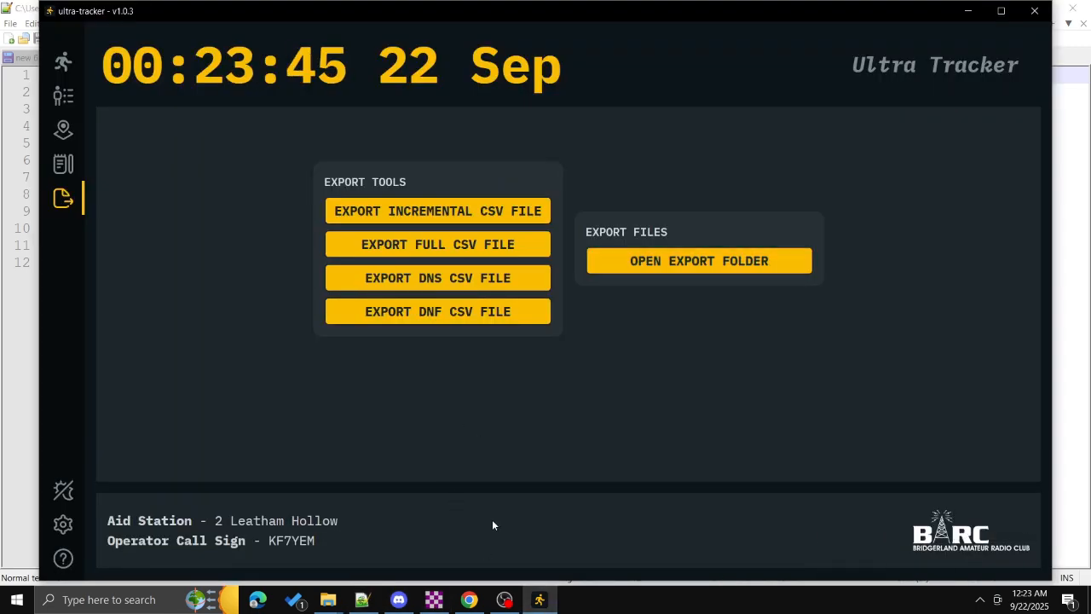
pyautogui.click(434, 600)
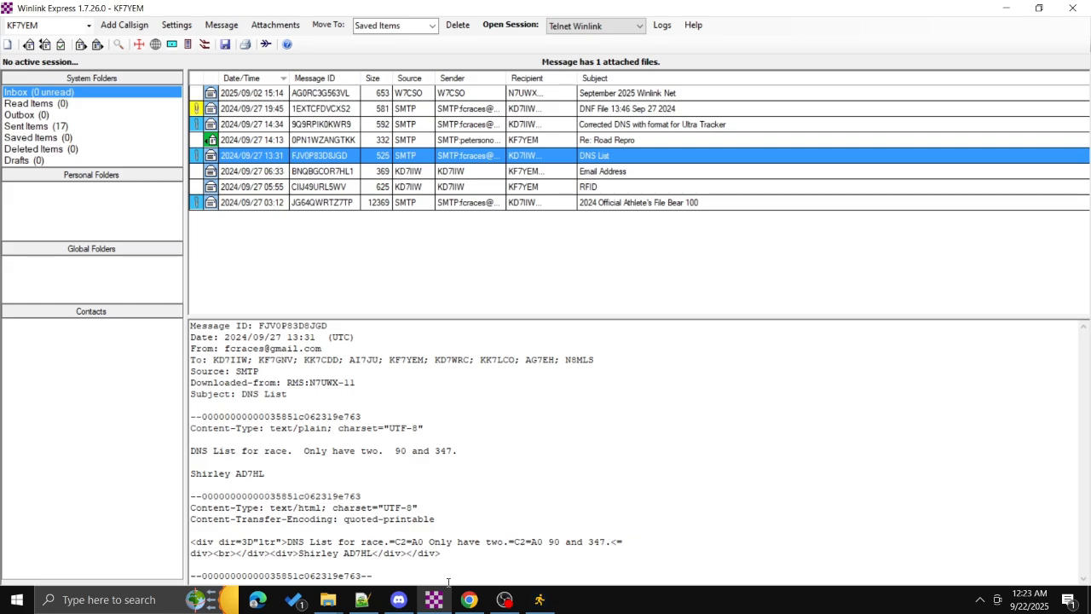
pyautogui.click(539, 599)
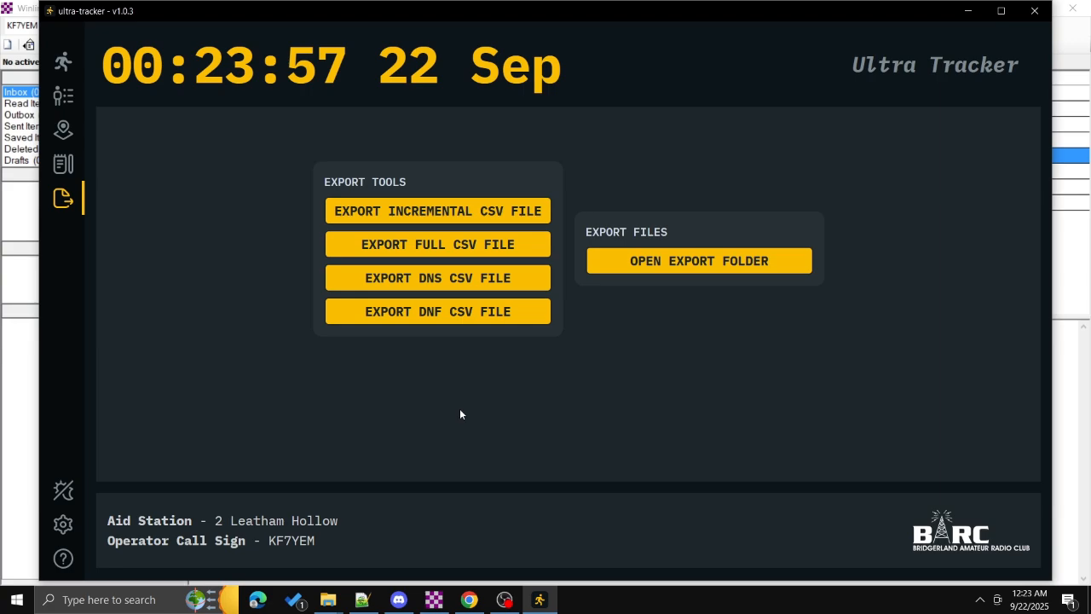
pyautogui.moveTo(75, 91)
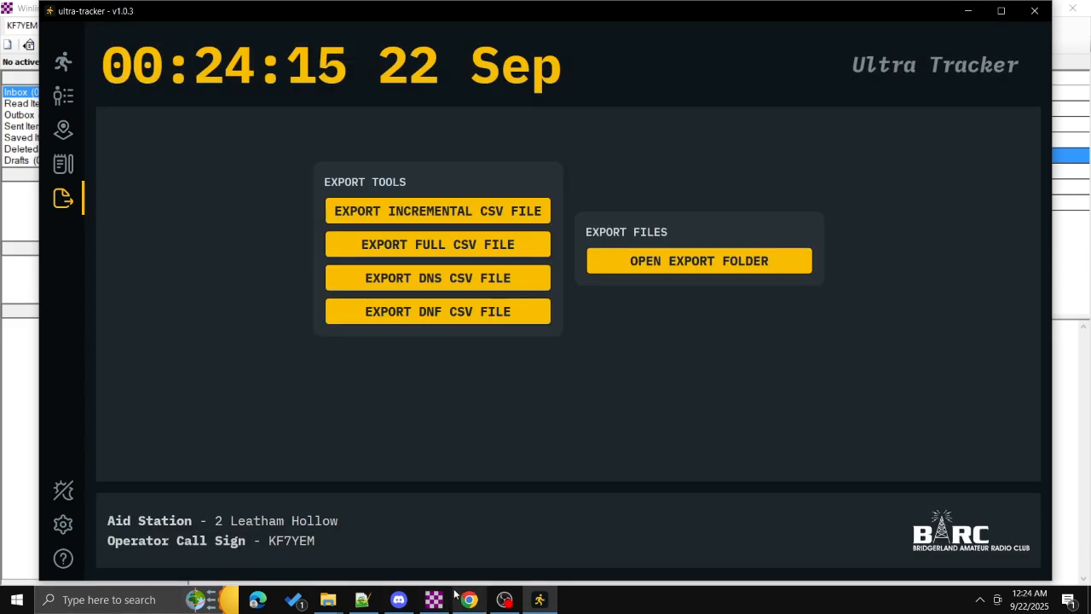
pyautogui.click(441, 601)
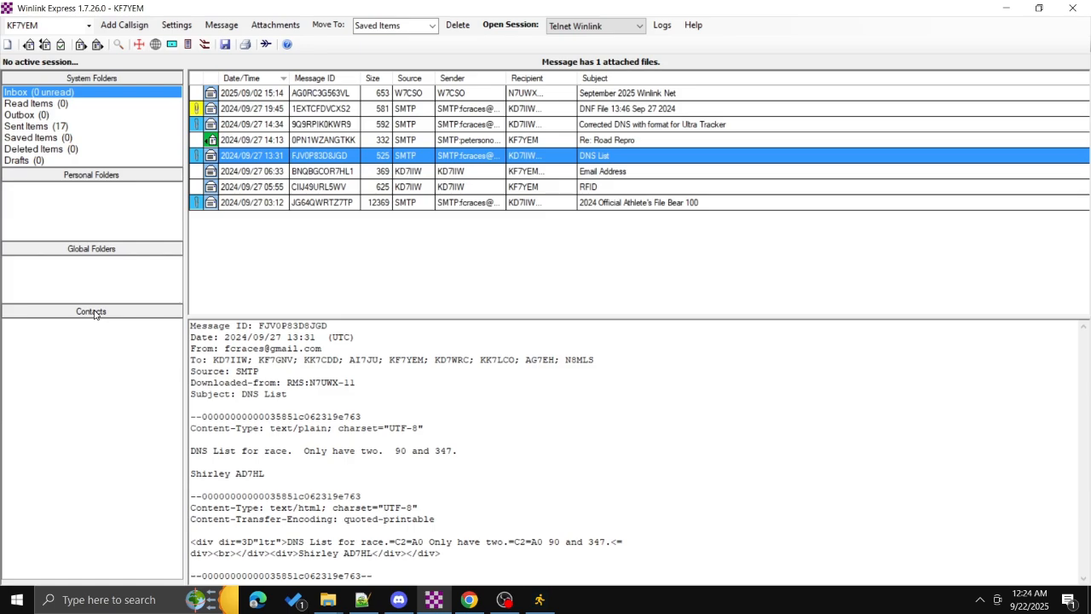
pyautogui.click(539, 600)
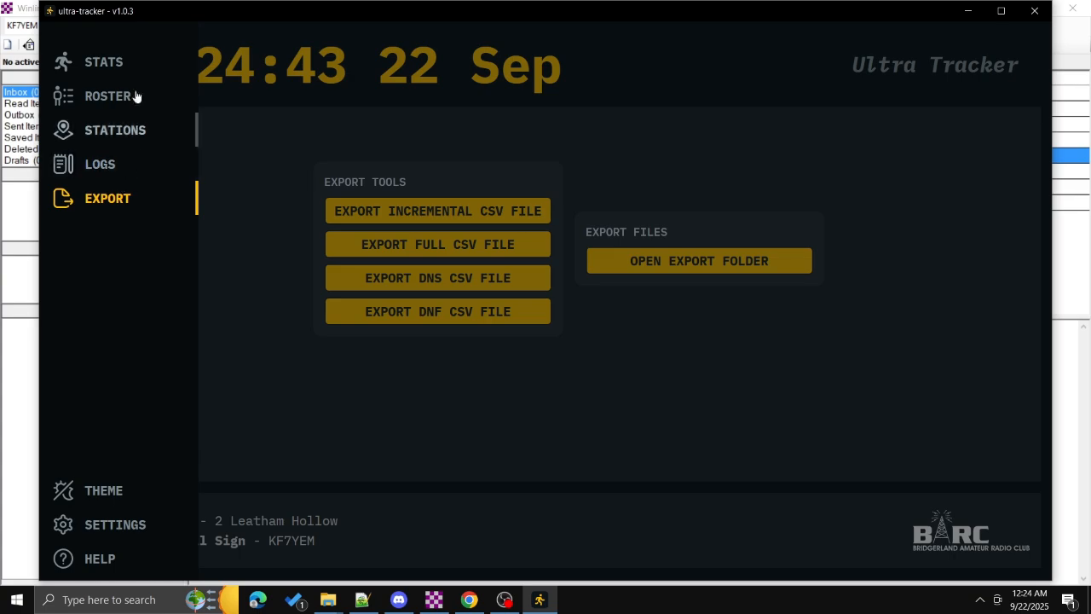
pyautogui.click(134, 139)
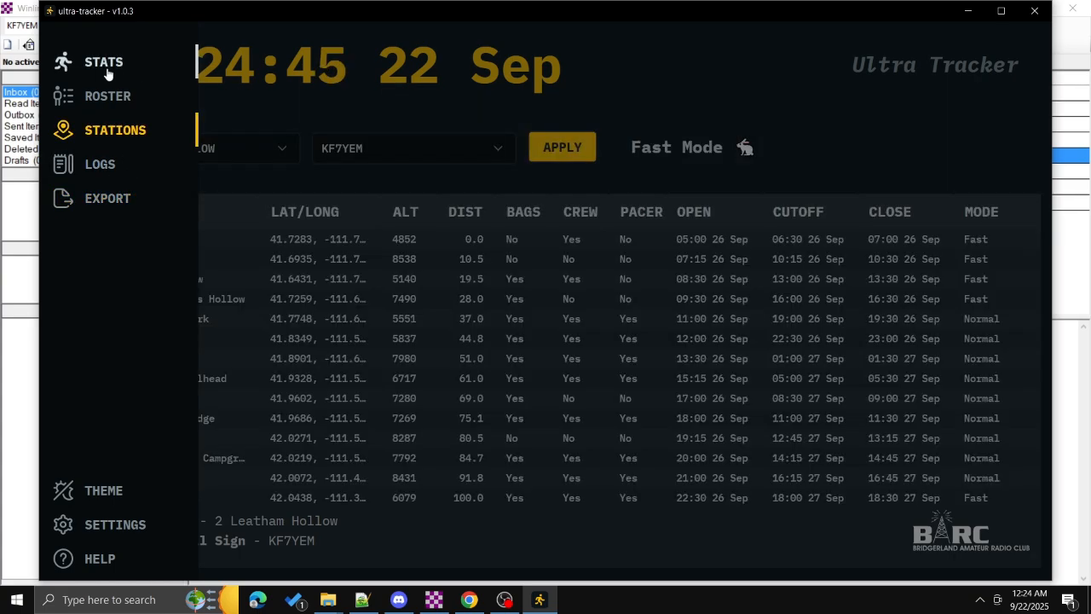
# - Record athletes with bibs 201, 202 and 203 passing through the aid station
pyautogui.click(141, 68)
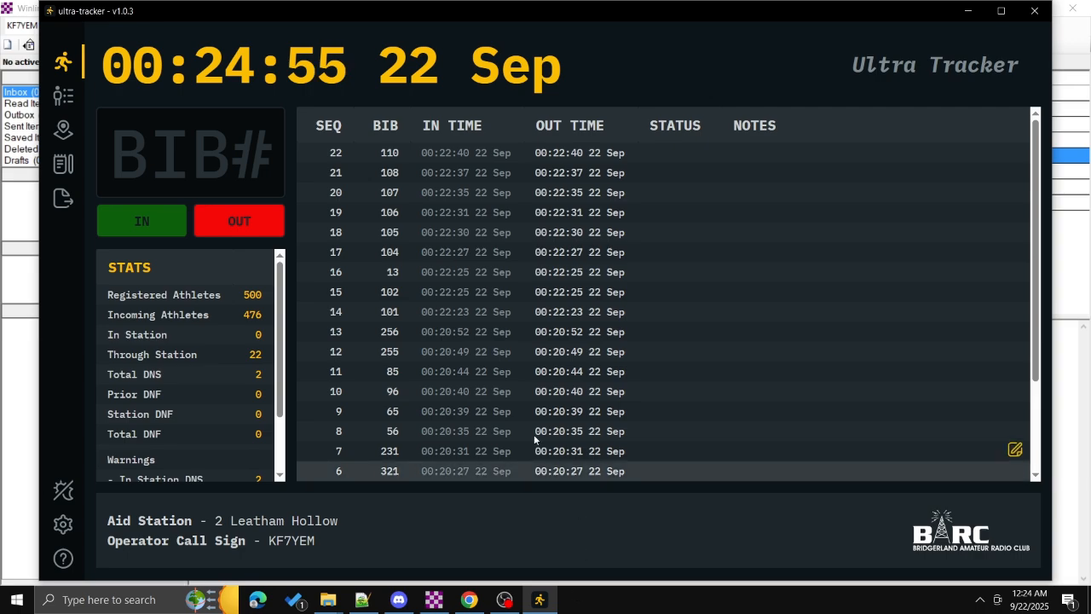
pyautogui.click(161, 130)
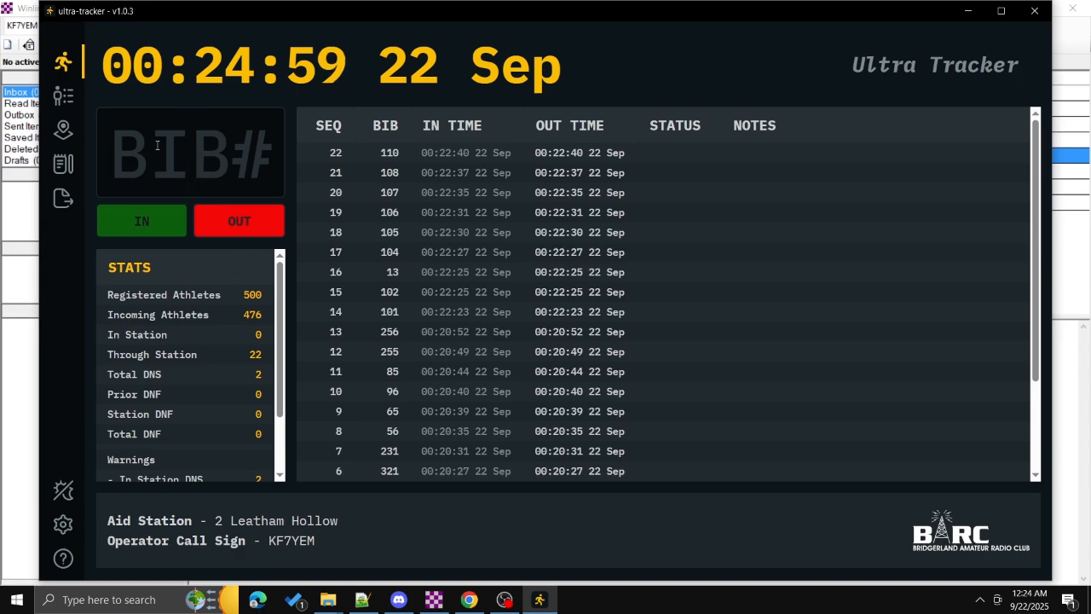
pyautogui.moveTo(69, 115)
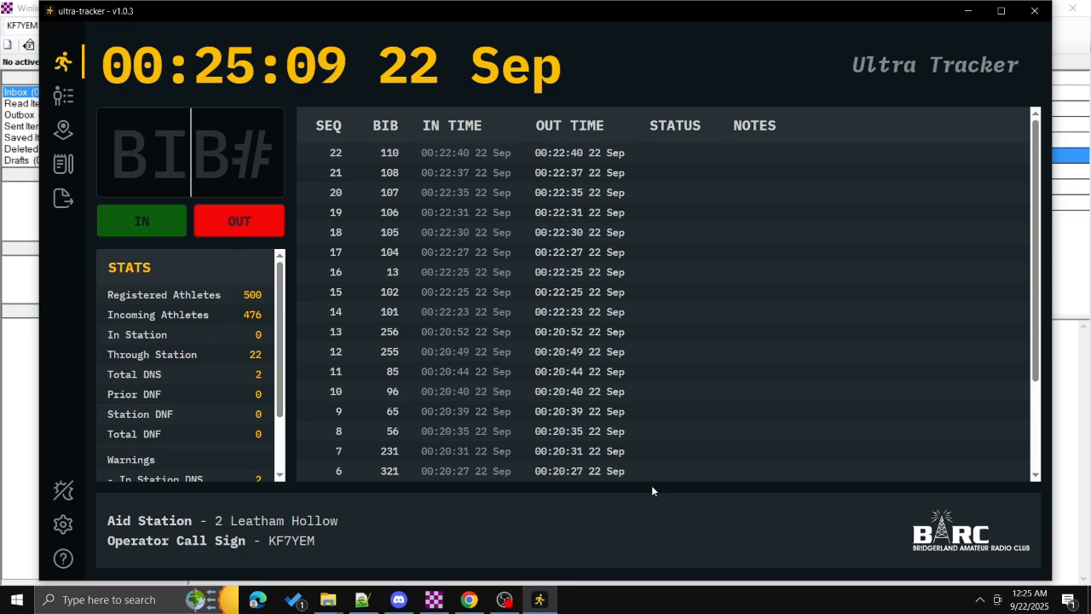
pyautogui.write('201')
pyautogui.press('Return')
pyautogui.write('202')
pyautogui.press('Return')
pyautogui.write('203')
pyautogui.press('Return')
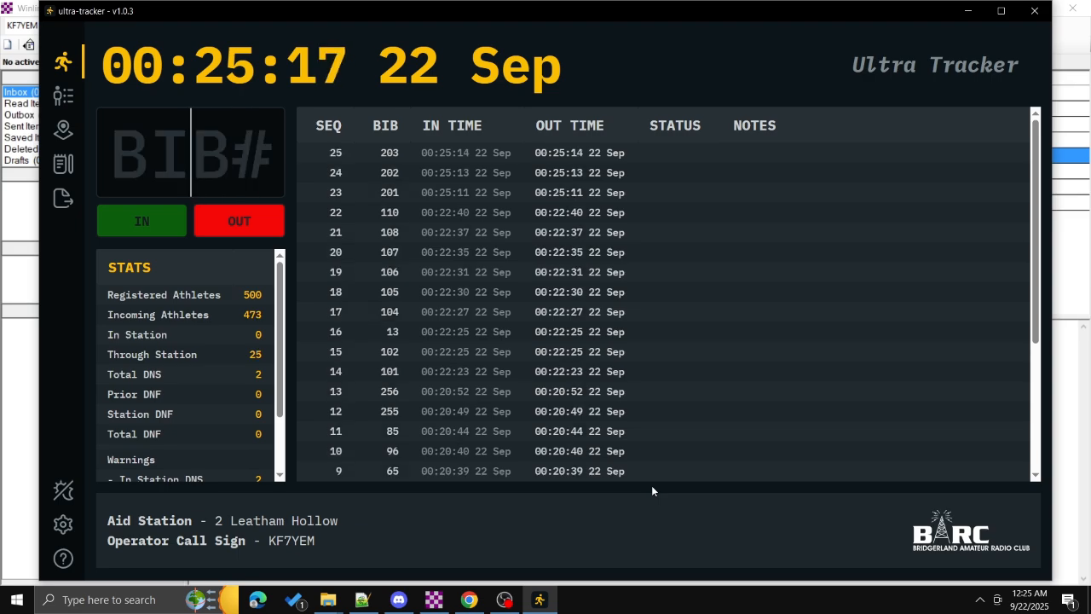
# - Record athletes with bibs 205 and 250 passing through the aid station
pyautogui.write('205')
pyautogui.press('Return')
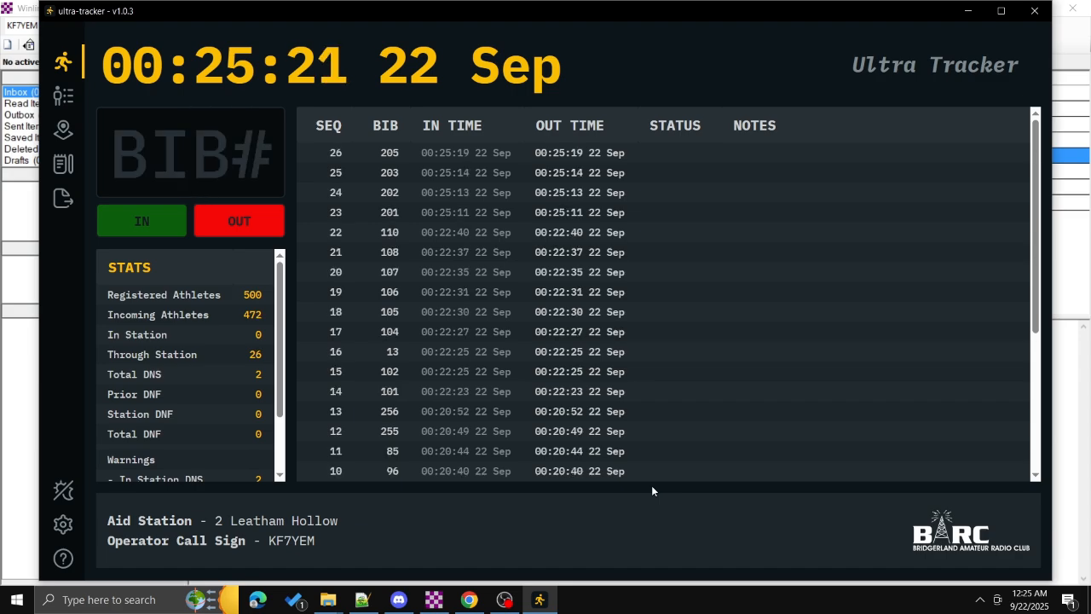
pyautogui.write('250')
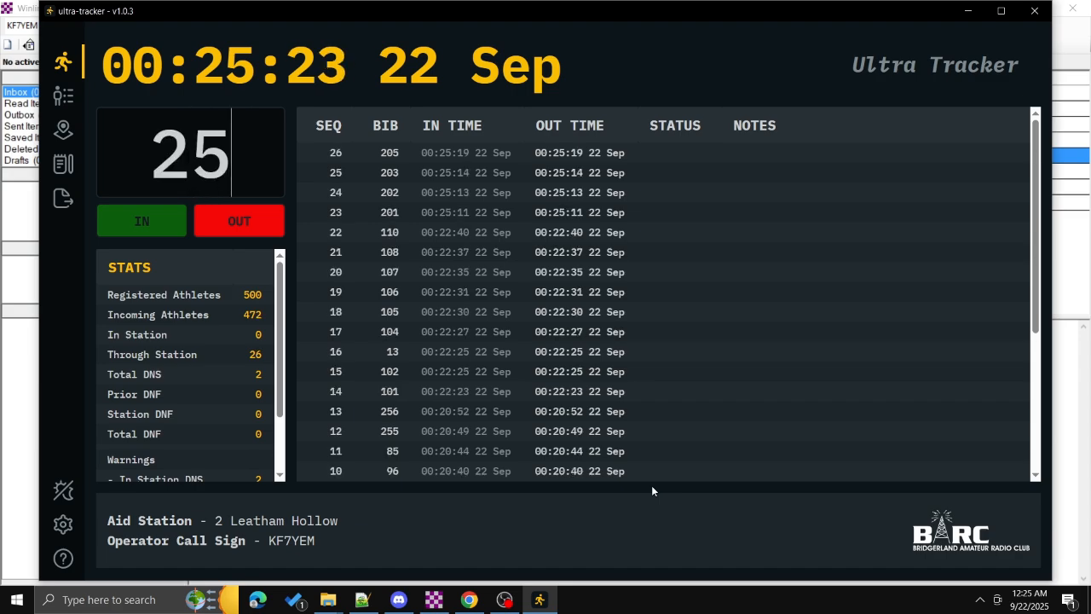
pyautogui.press('Return')
# - Examine the DNF options in the entry for bib 110 and close the entry without applying changes
pyautogui.scroll(-5, 588, 218)
pyautogui.scroll(3, 595, 299)
pyautogui.scroll(2, 594, 297)
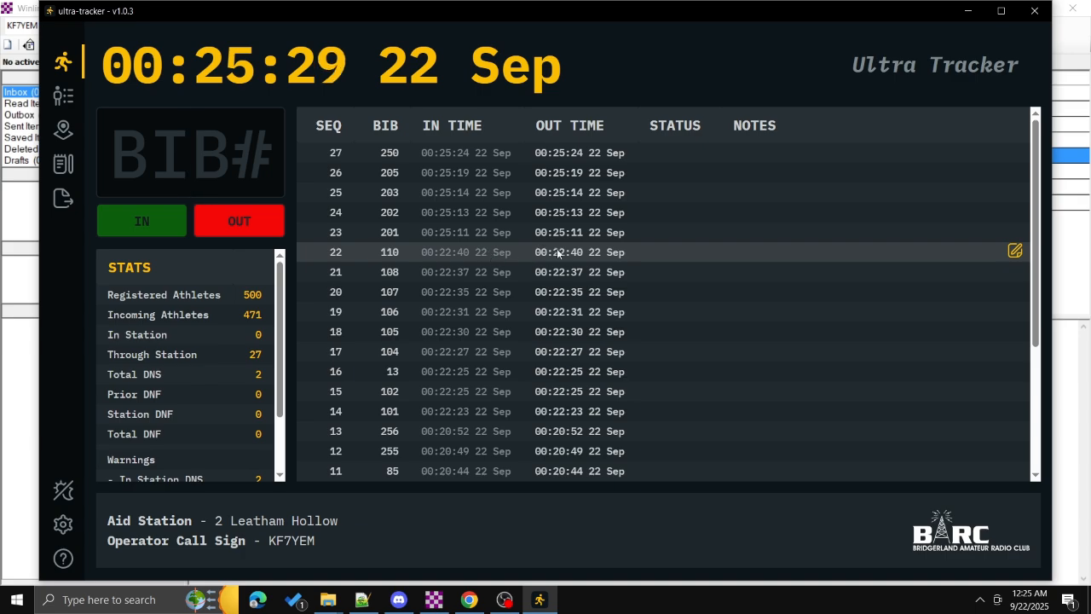
pyautogui.click(1014, 253)
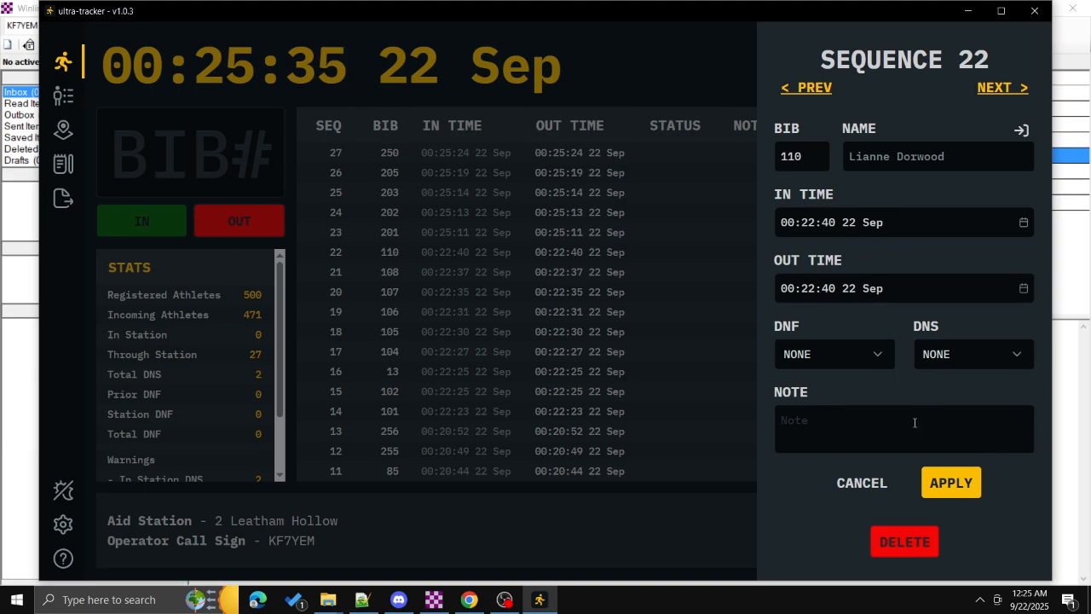
pyautogui.click(880, 356)
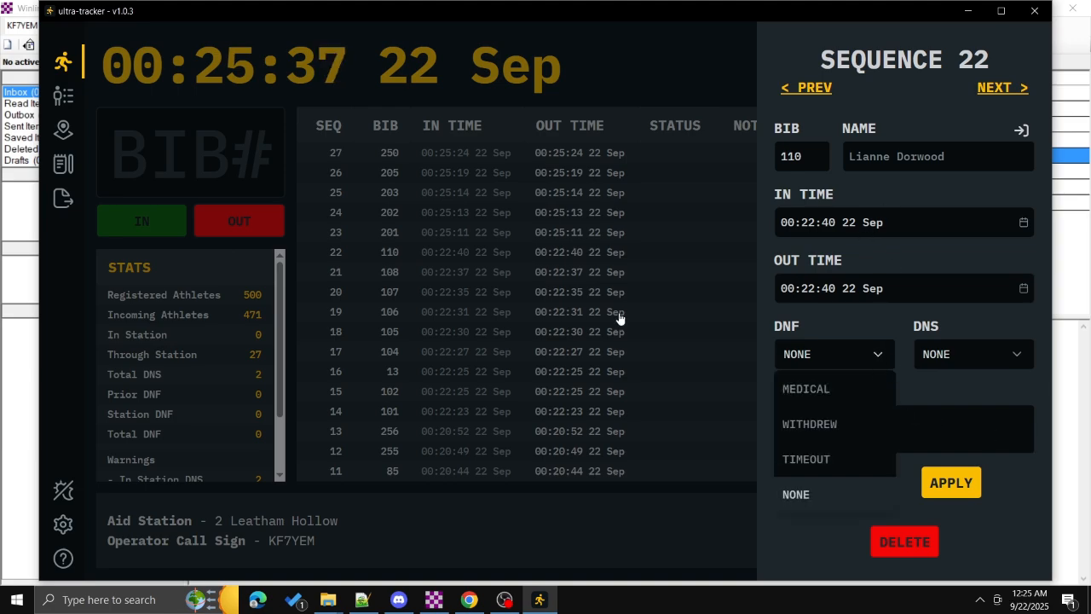
pyautogui.click(699, 362)
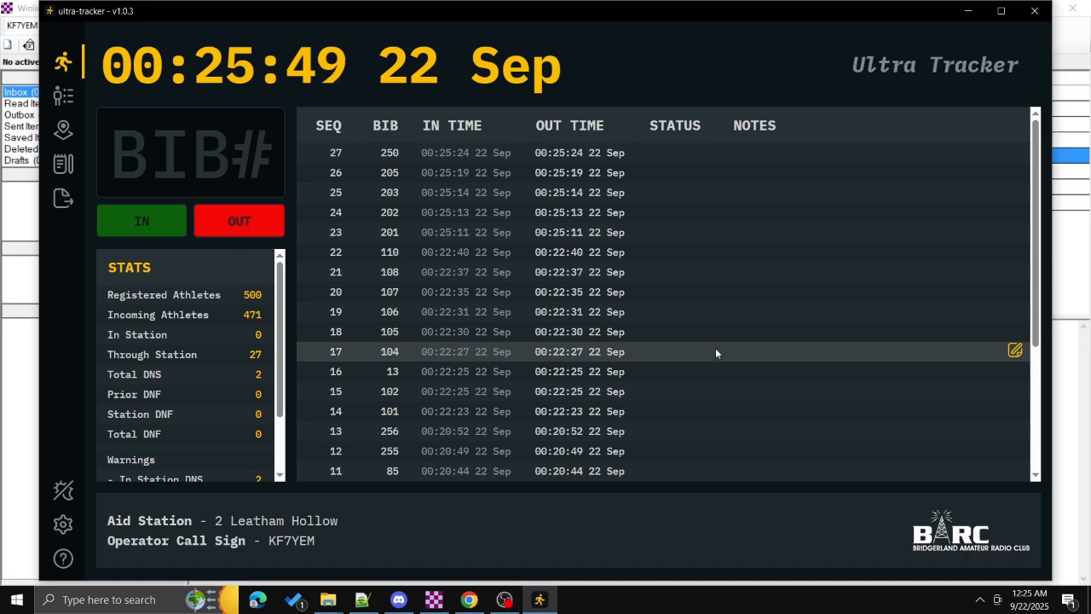
# - Open the entry for bib 104 and set its DNF status to WITHDREW
pyautogui.click(1014, 350)
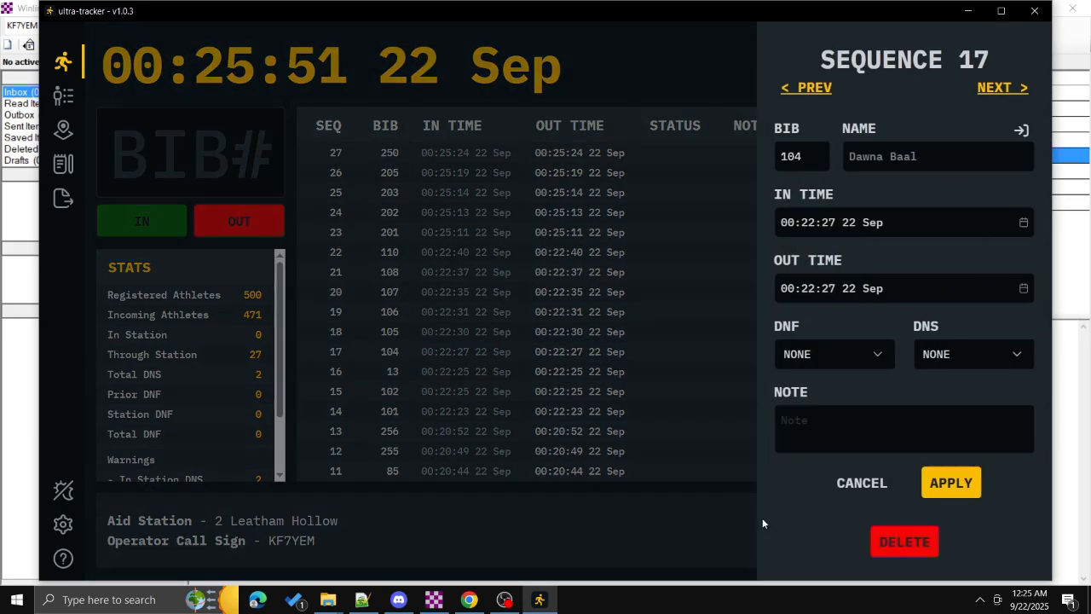
pyautogui.click(879, 361)
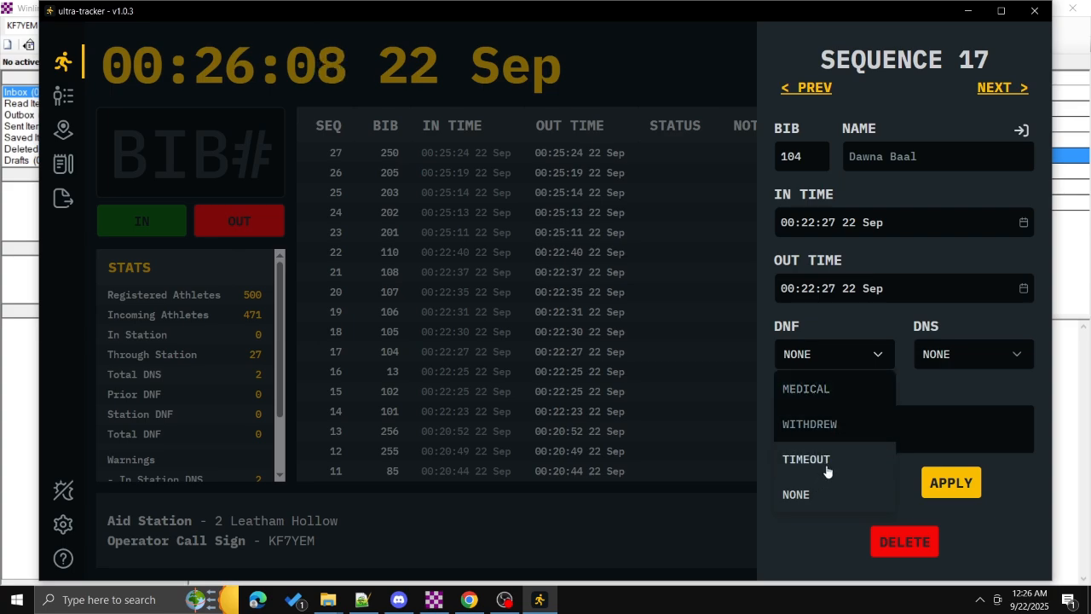
pyautogui.click(839, 436)
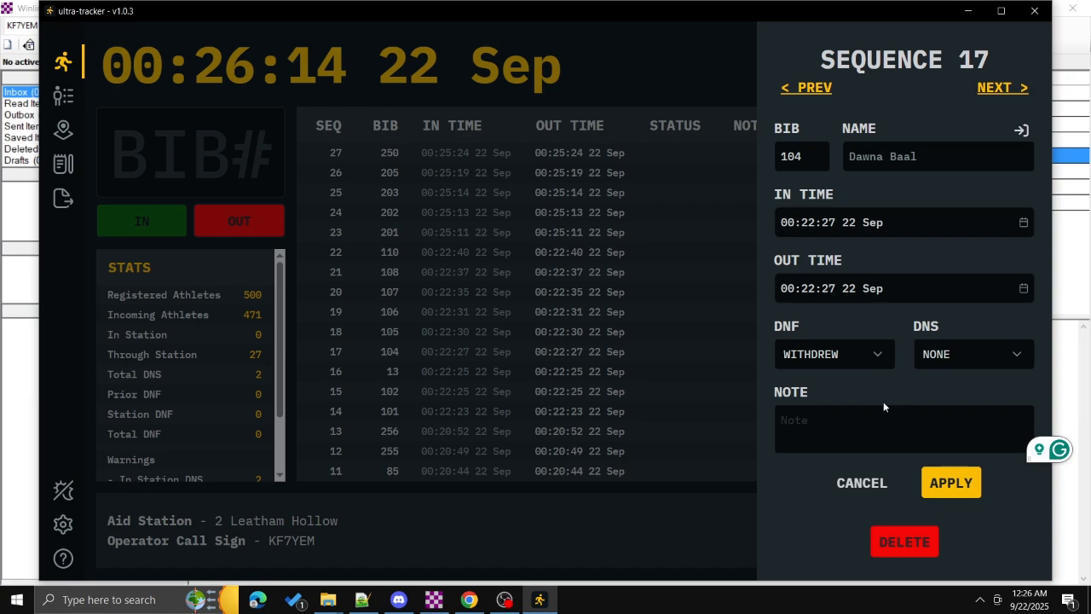
# - Enter a note reading "Withdrew beacause reason" in the entry for bib 104
pyautogui.write('Withdrew ')
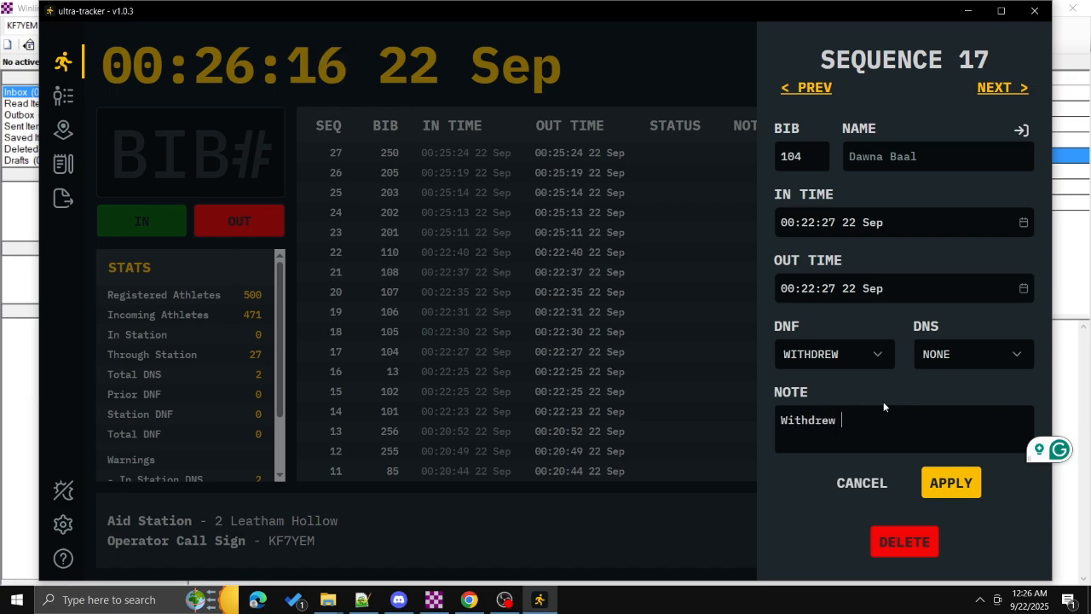
pyautogui.write('becasu')
pyautogui.press('BackSpace')
pyautogui.press('BackSpace')
pyautogui.press('BackSpace')
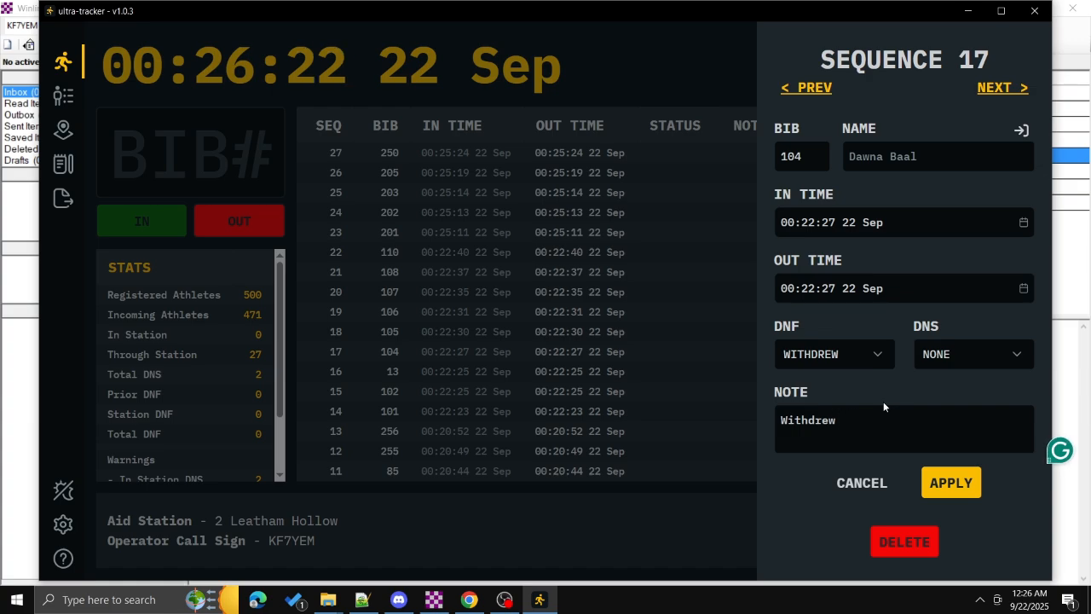
pyautogui.write('beacause re')
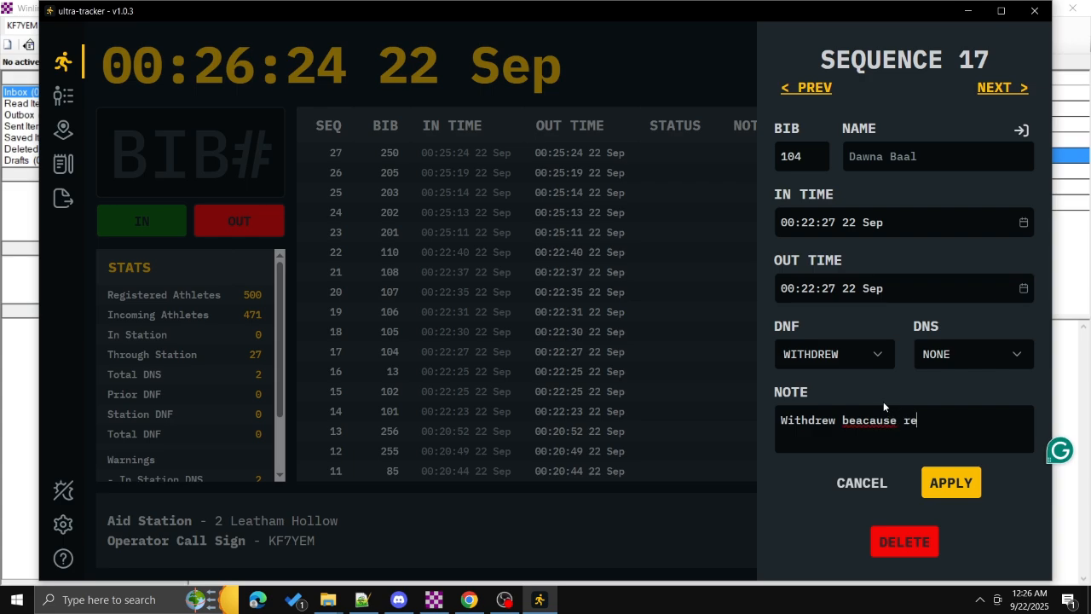
pyautogui.write('ason')
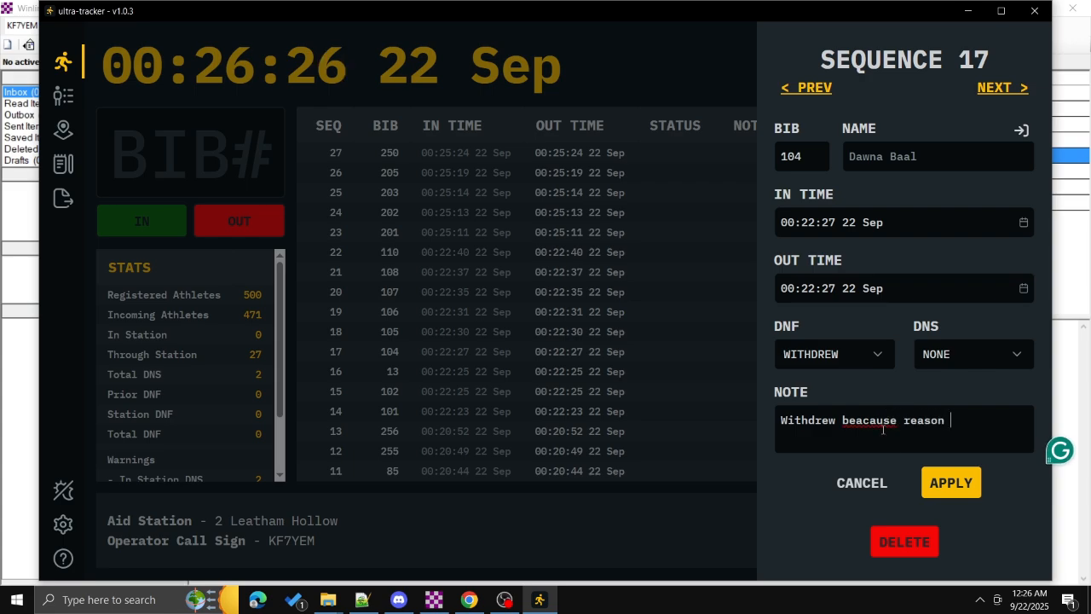
# - Remove the misspelled word so the note reads "Withdrew reason" and apply the changes to bib 104's entry
pyautogui.doubleClick(878, 421)
pyautogui.click(906, 431)
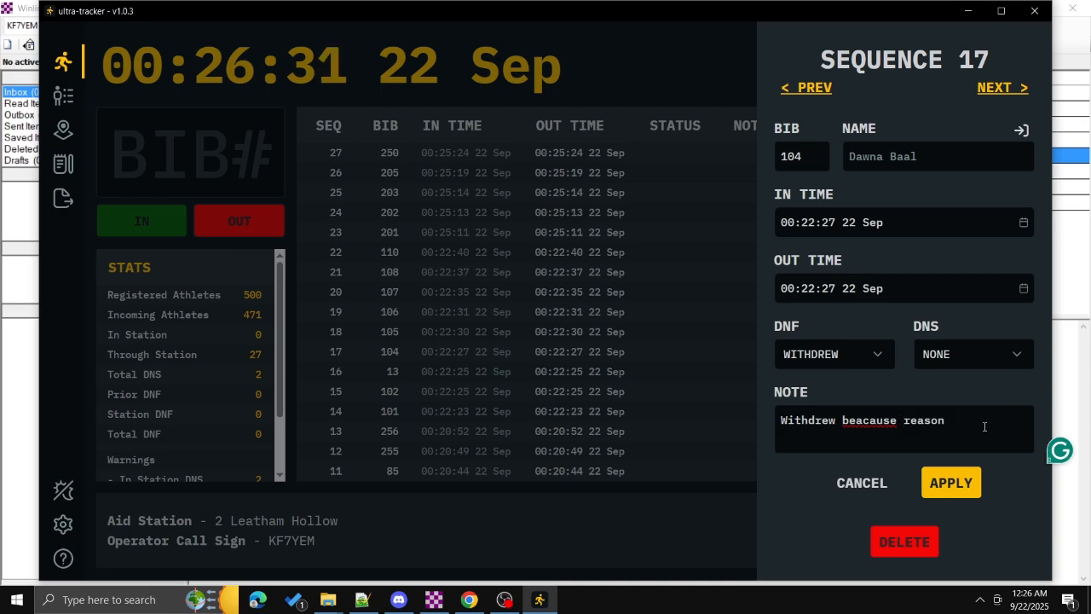
pyautogui.press('BackSpace')
pyautogui.press('BackSpace')
pyautogui.press('BackSpace')
pyautogui.press('BackSpace')
pyautogui.press('BackSpace')
pyautogui.press('BackSpace')
pyautogui.press('BackSpace')
pyautogui.press('BackSpace')
pyautogui.press('BackSpace')
pyautogui.press('BackSpace')
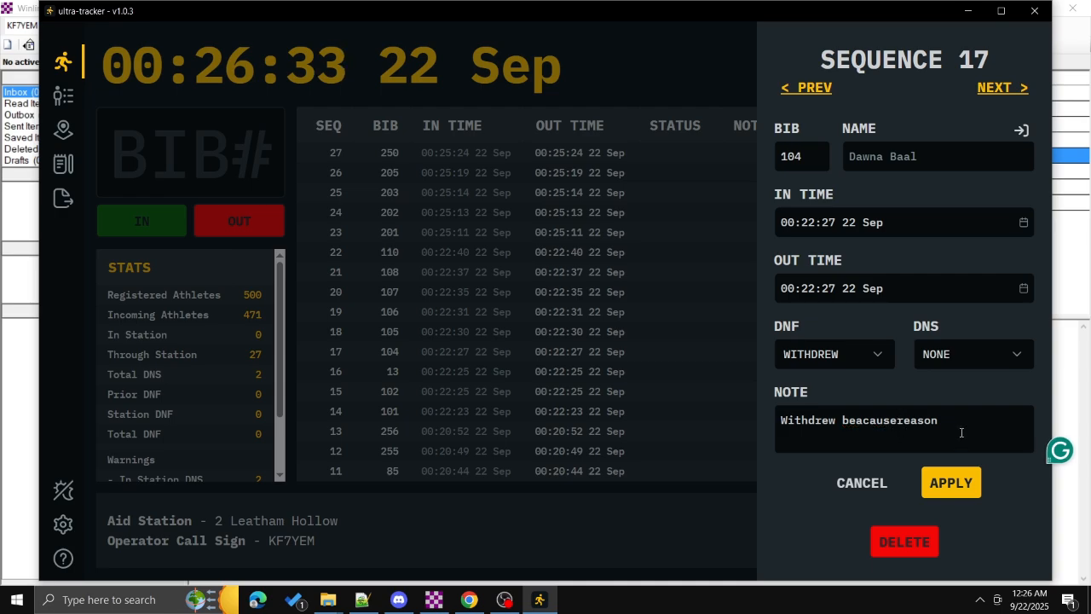
pyautogui.write('becau')
pyautogui.press('BackSpace')
pyautogui.press('BackSpace')
pyautogui.press('BackSpace')
pyautogui.press('BackSpace')
pyautogui.press('BackSpace')
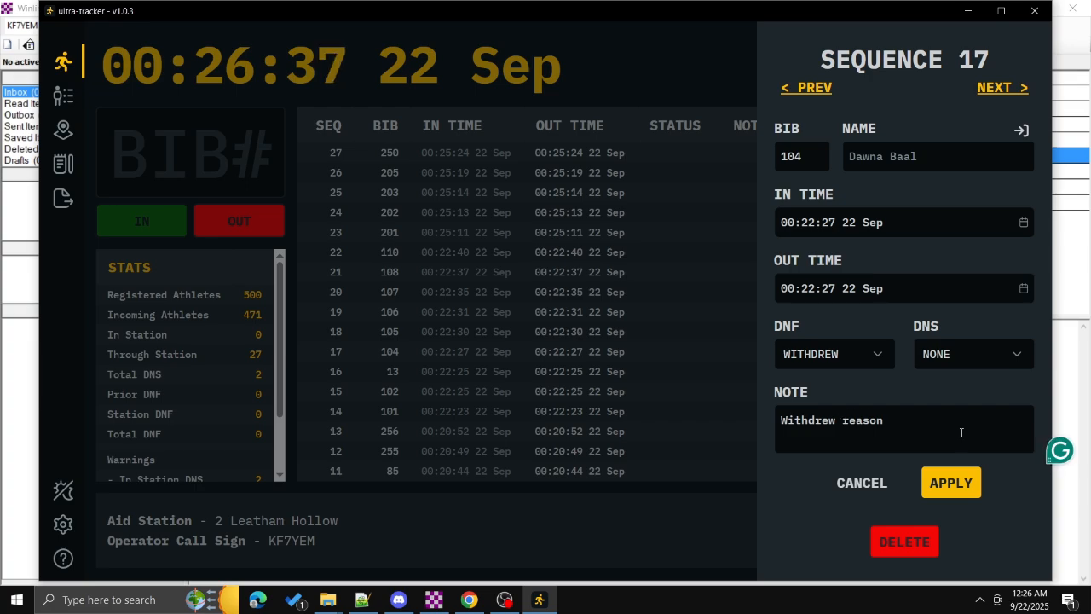
pyautogui.press('BackSpace')
pyautogui.click(967, 490)
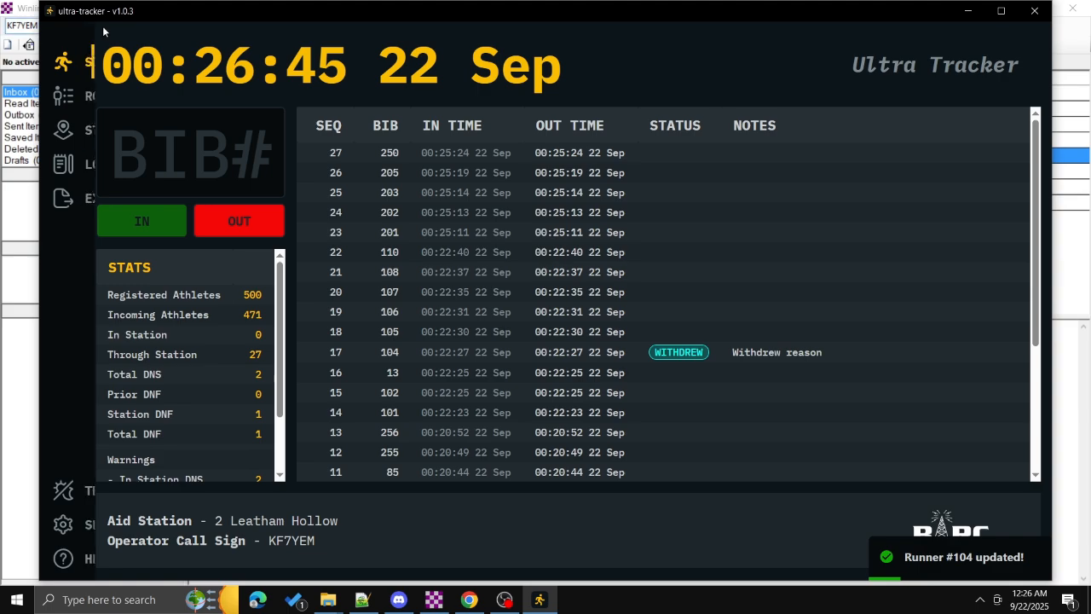
# - Export the station's DNF records as a CSV file
pyautogui.moveTo(85, 94)
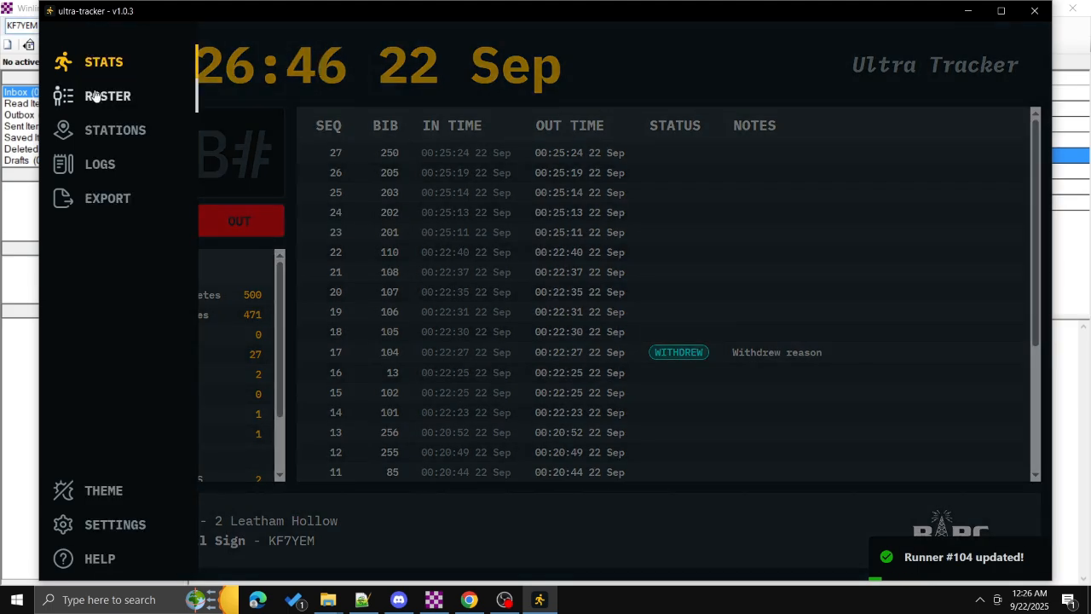
pyautogui.click(113, 199)
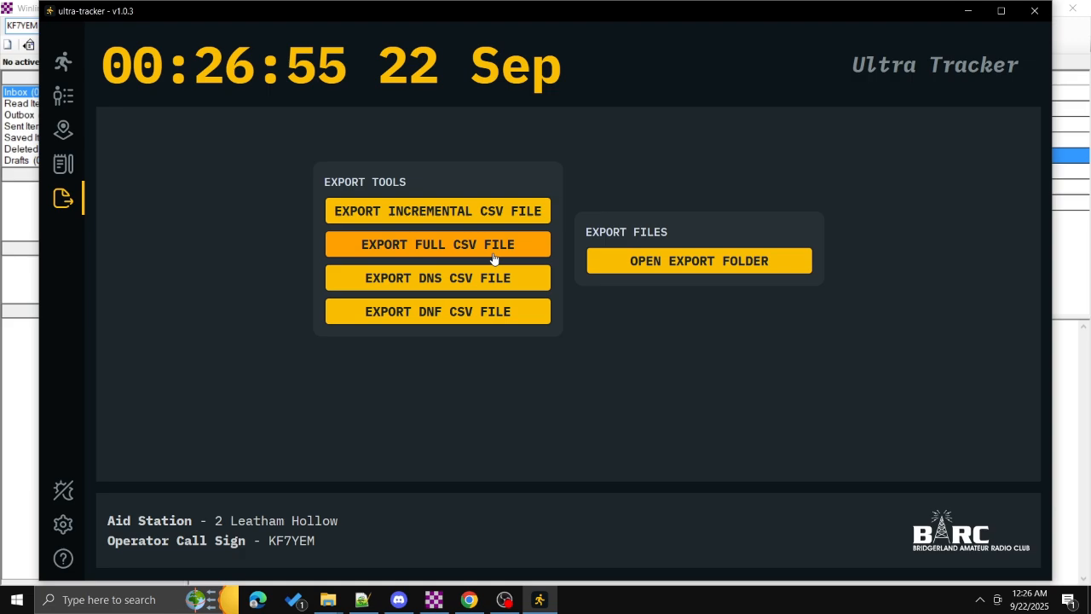
pyautogui.click(454, 314)
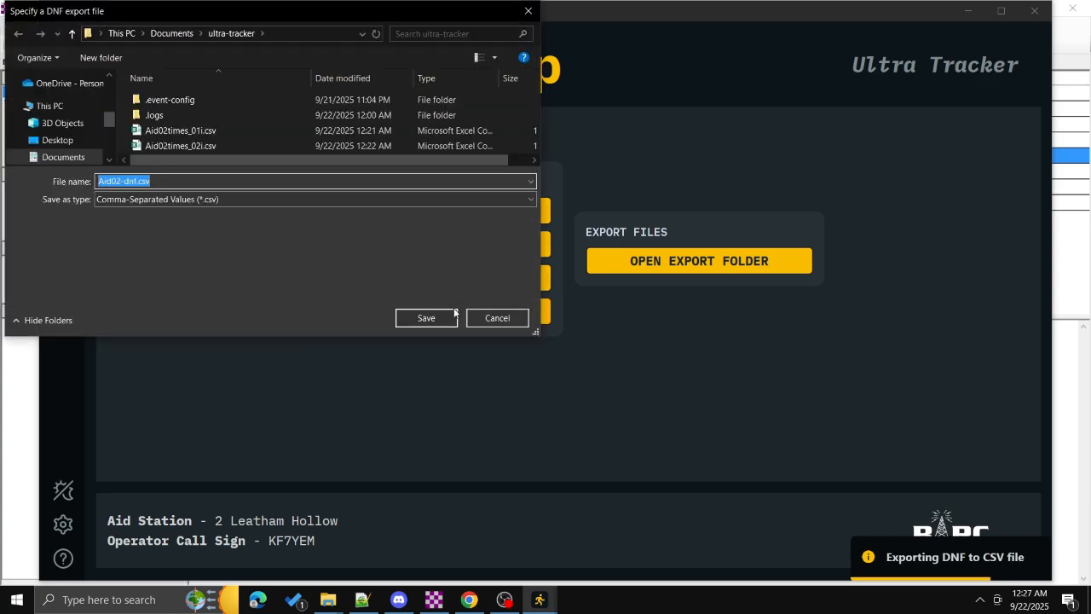